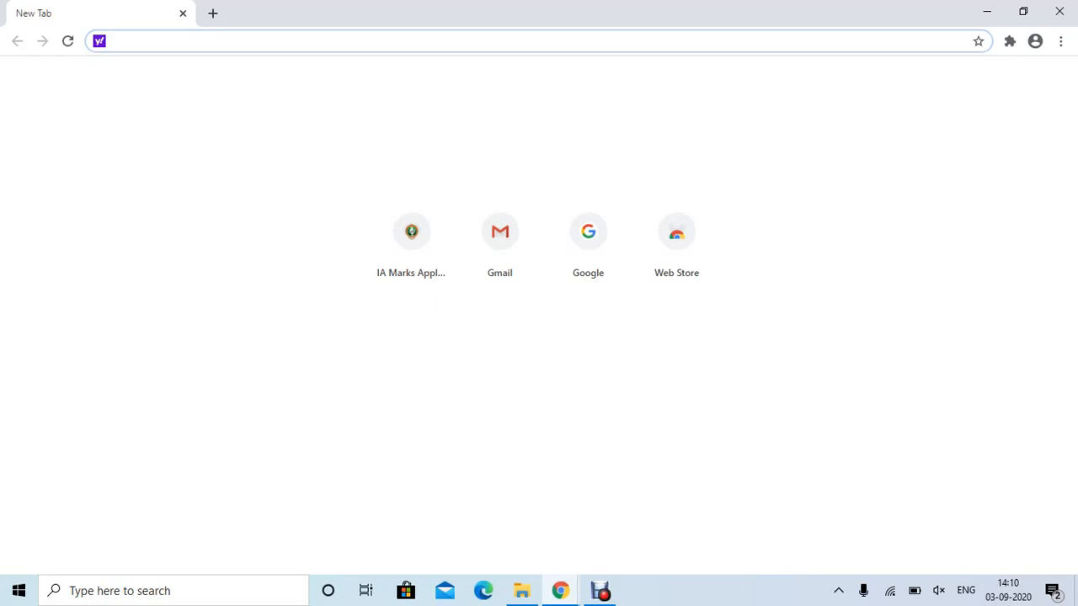
# Step: Open Google and search for "keil uvision 5"
pyautogui.write('goo')
pyautogui.press('Return')
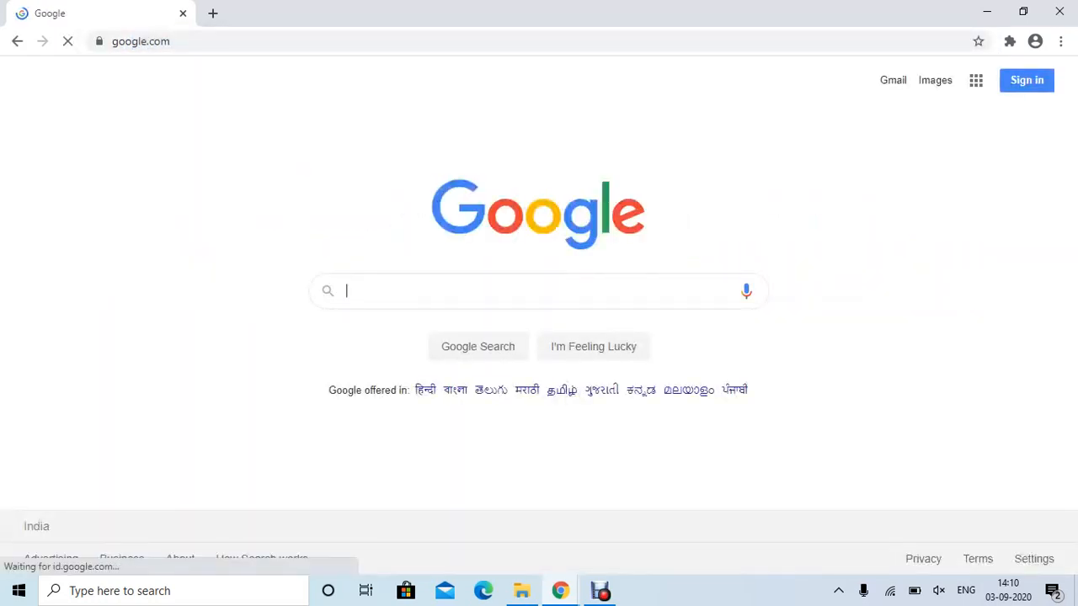
pyautogui.write('keil')
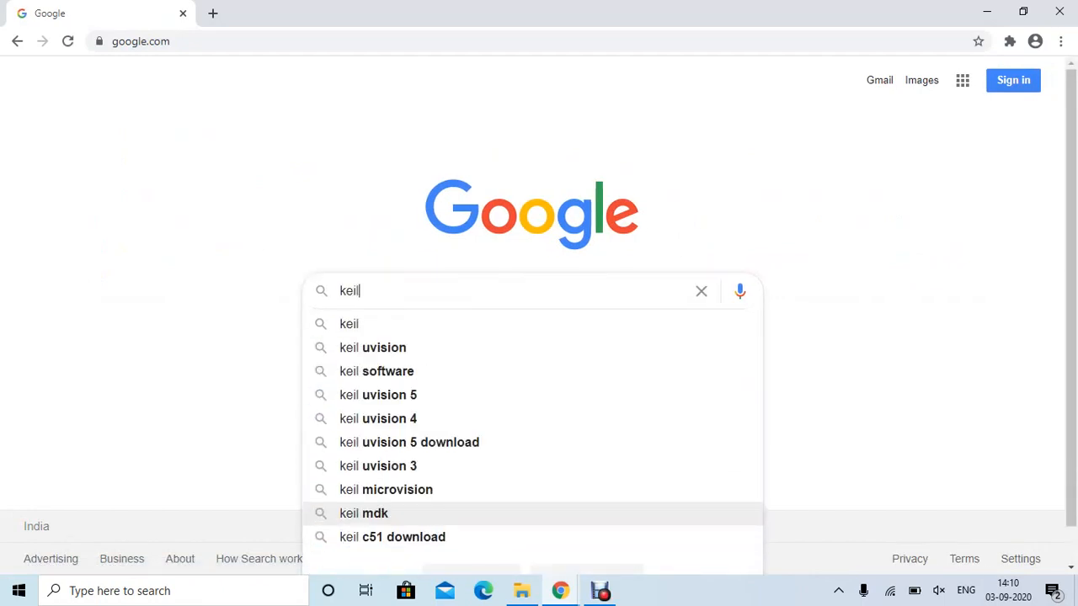
pyautogui.write(' u')
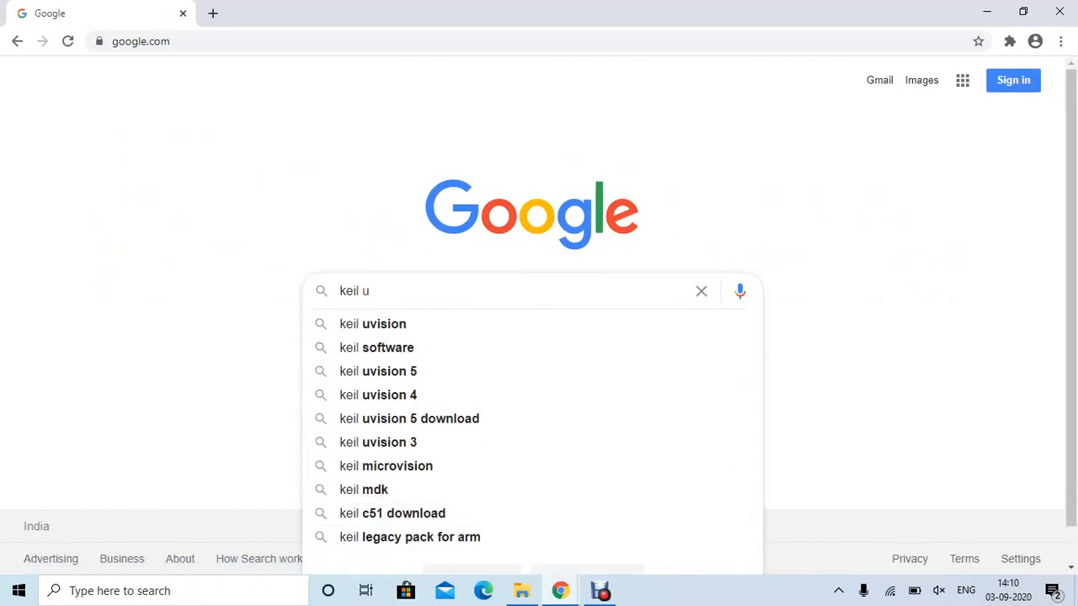
pyautogui.write('vi')
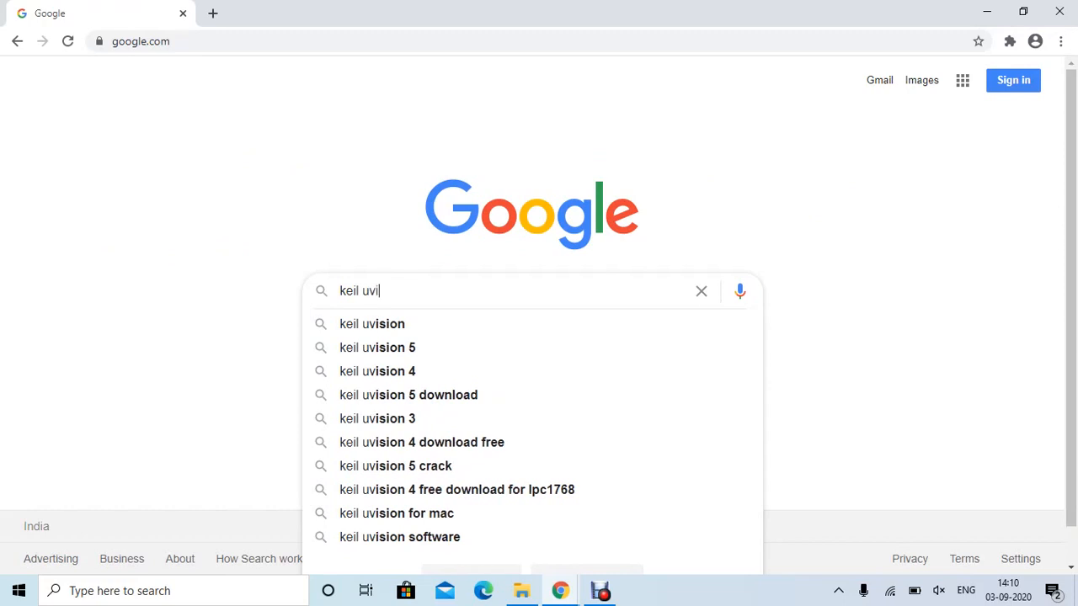
pyautogui.press('Down')
pyautogui.press('Down')
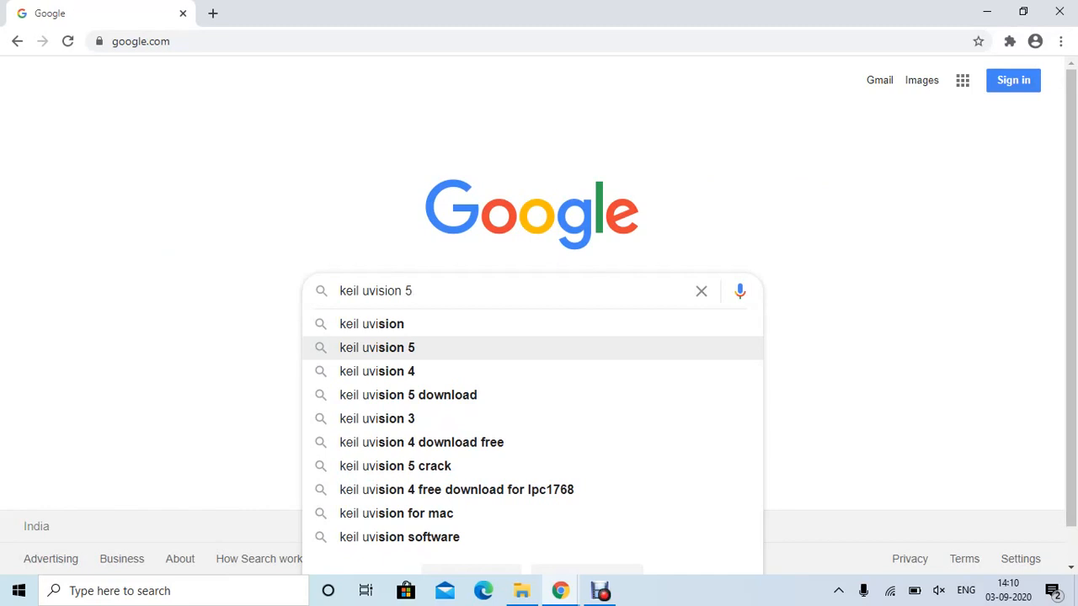
pyautogui.press('Return')
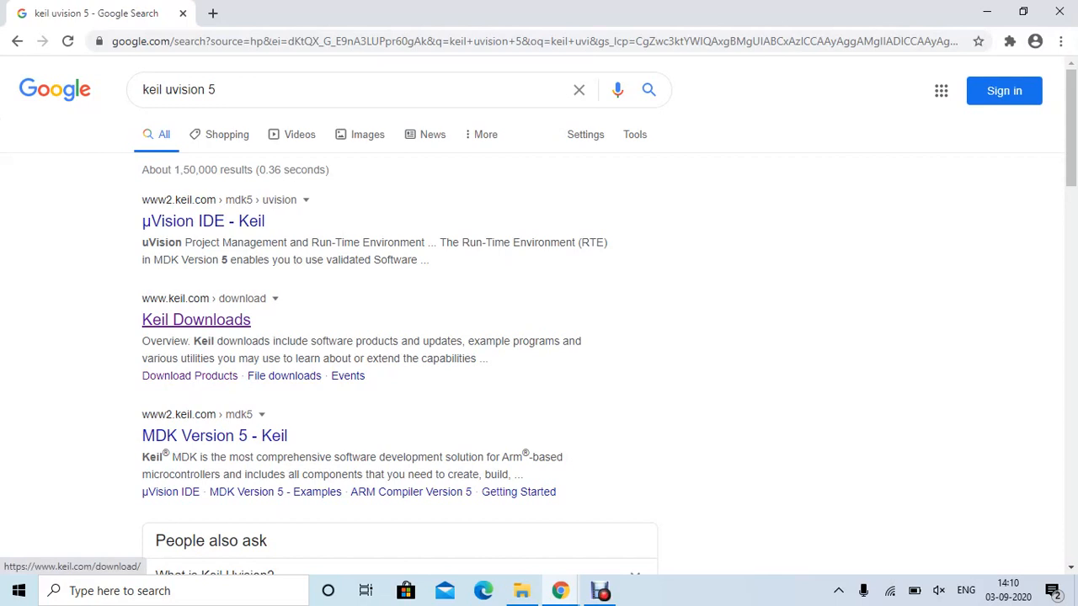
# Step: Open the Keil Downloads result and go through Product Downloads to the C51 download page
pyautogui.click(196, 319)
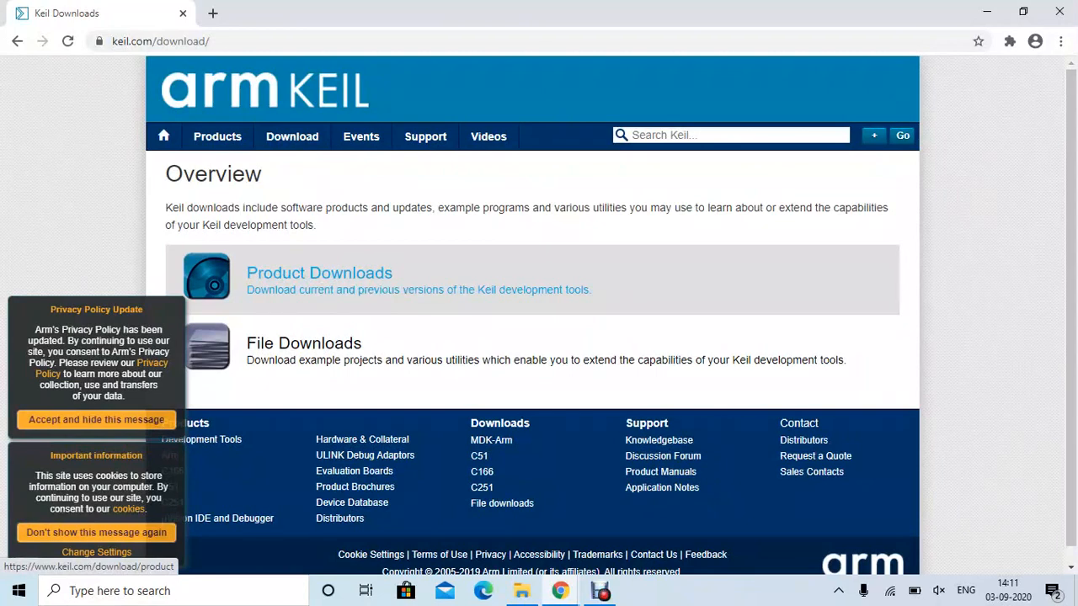
pyautogui.click(322, 278)
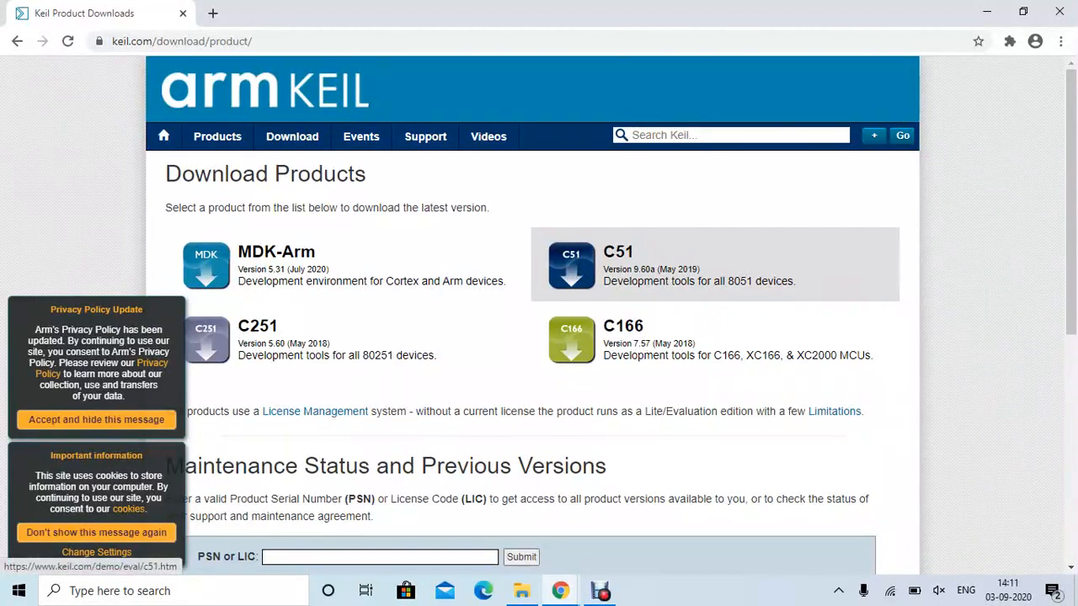
pyautogui.click(618, 262)
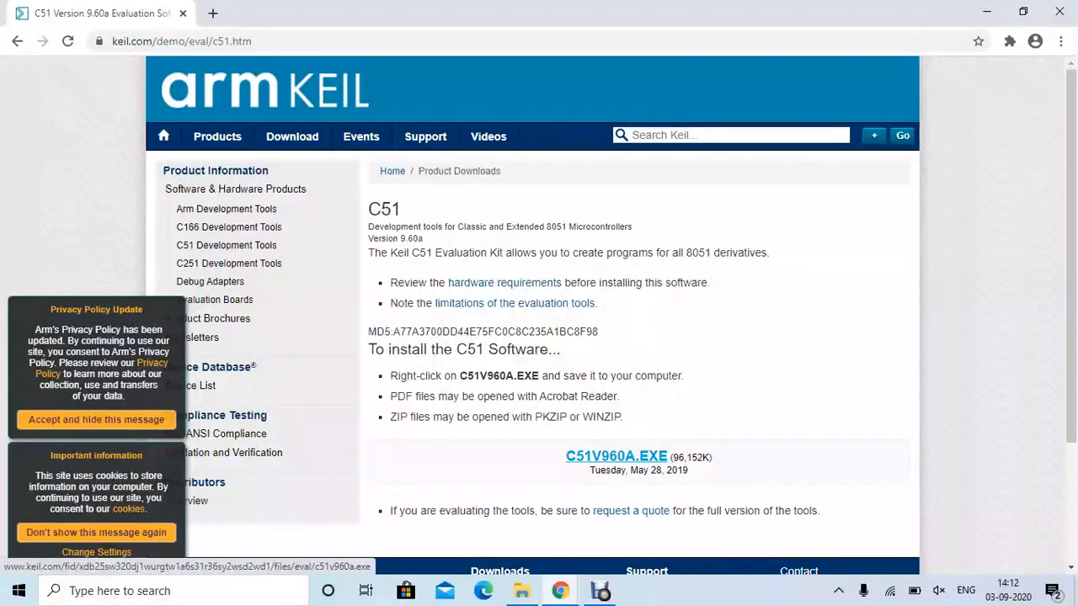
pyautogui.click(616, 456)
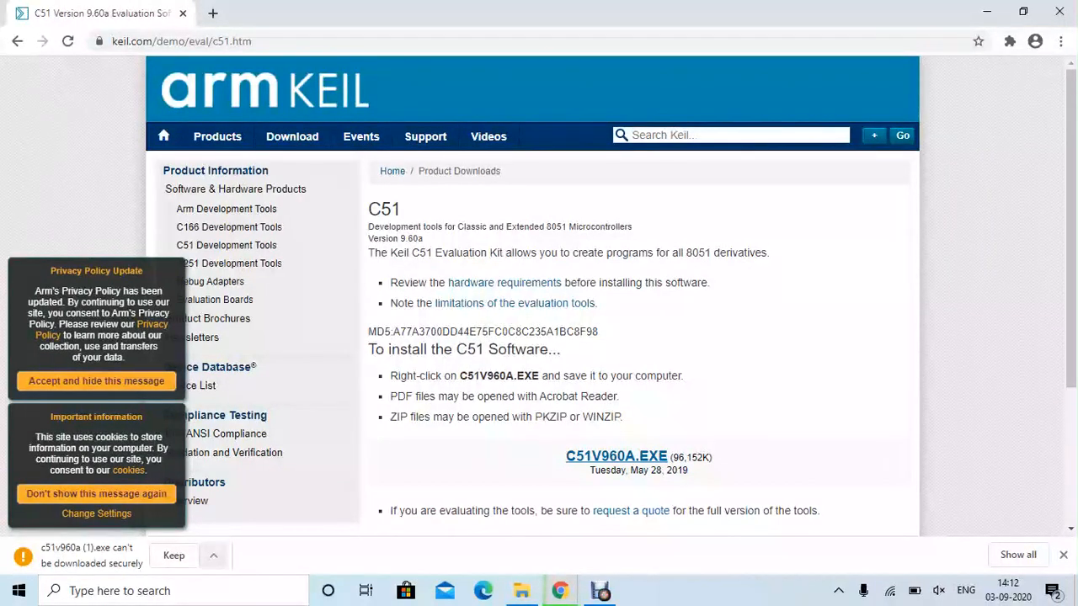
pyautogui.click(213, 555)
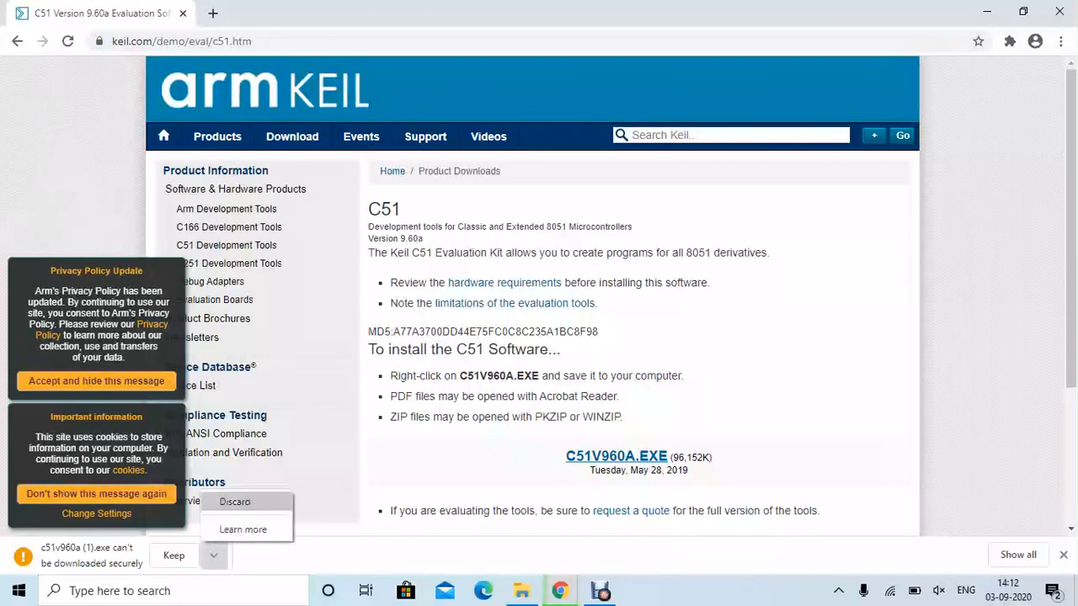
pyautogui.click(236, 501)
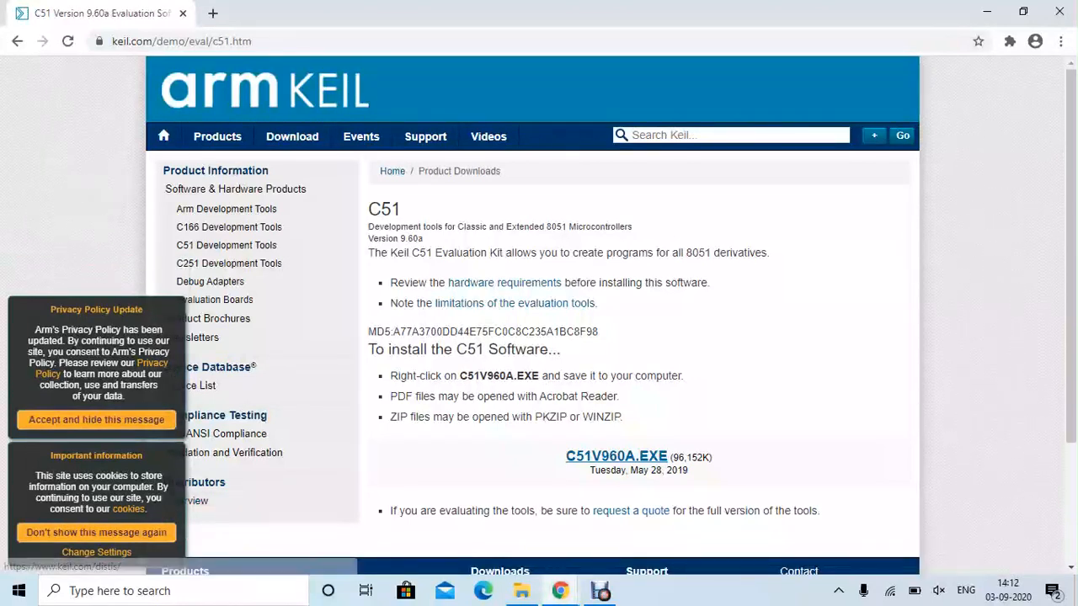
# Step: Run the C51 installer from the Downloads folder, accept the license agreement, and keep C:\Keil_v5 as the destination folder
pyautogui.moveTo(522, 590)
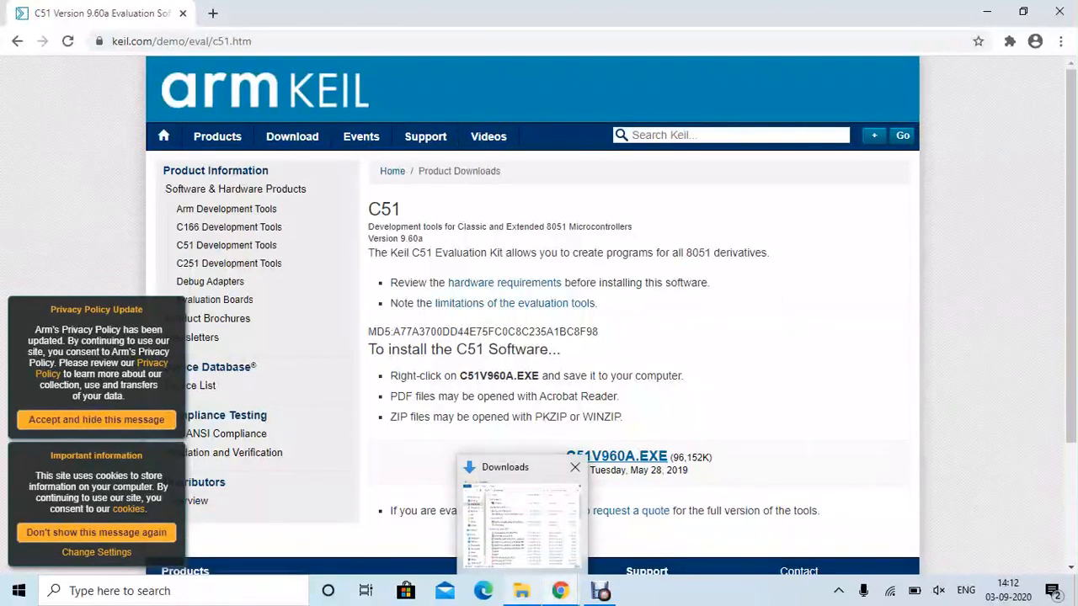
pyautogui.click(554, 543)
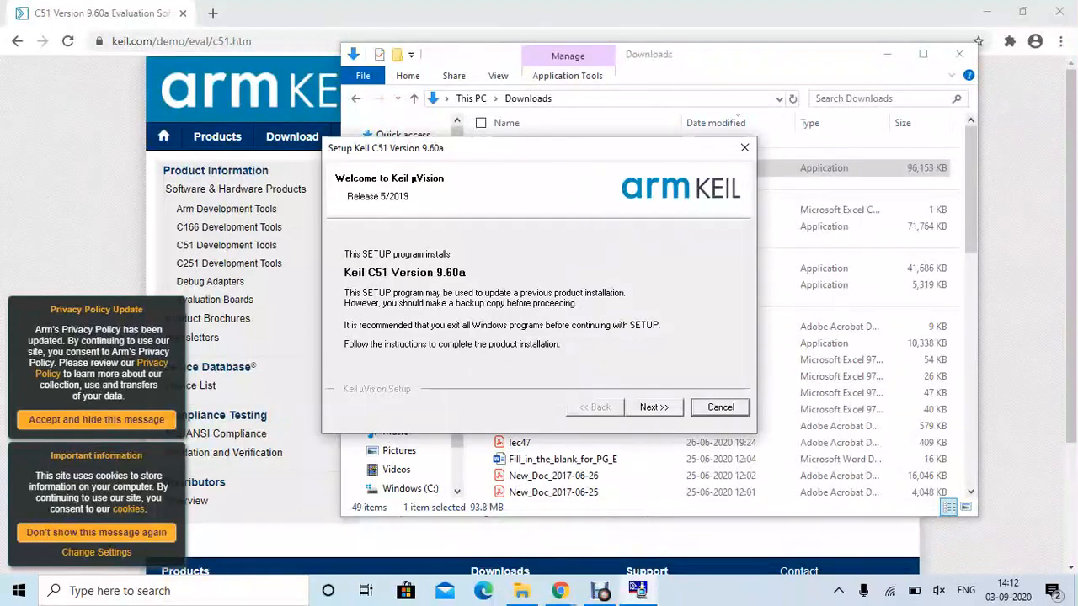
pyautogui.press('Return')
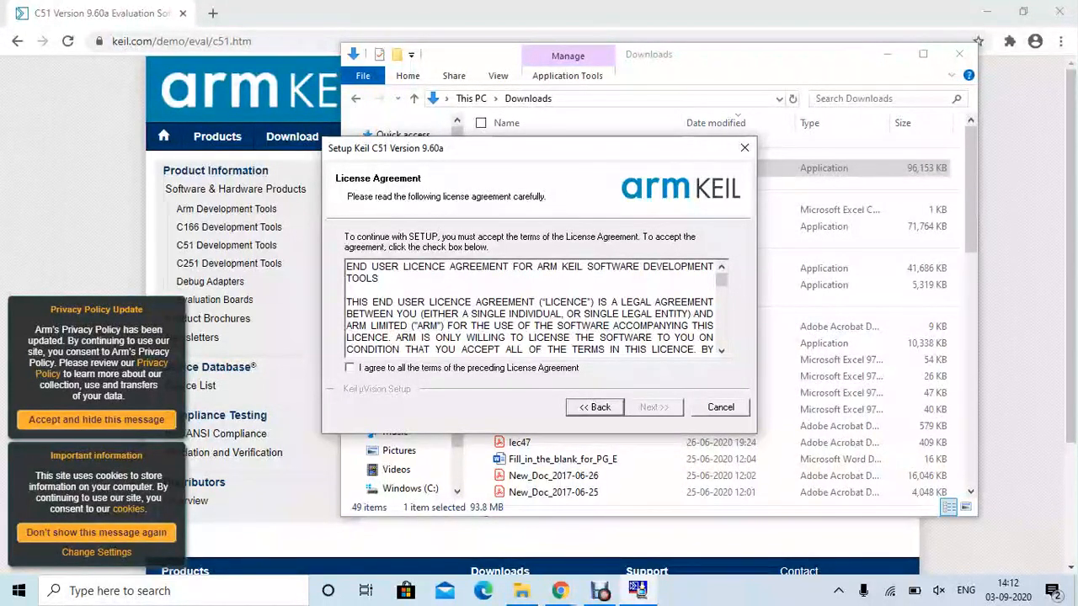
pyautogui.click(349, 368)
pyautogui.click(654, 408)
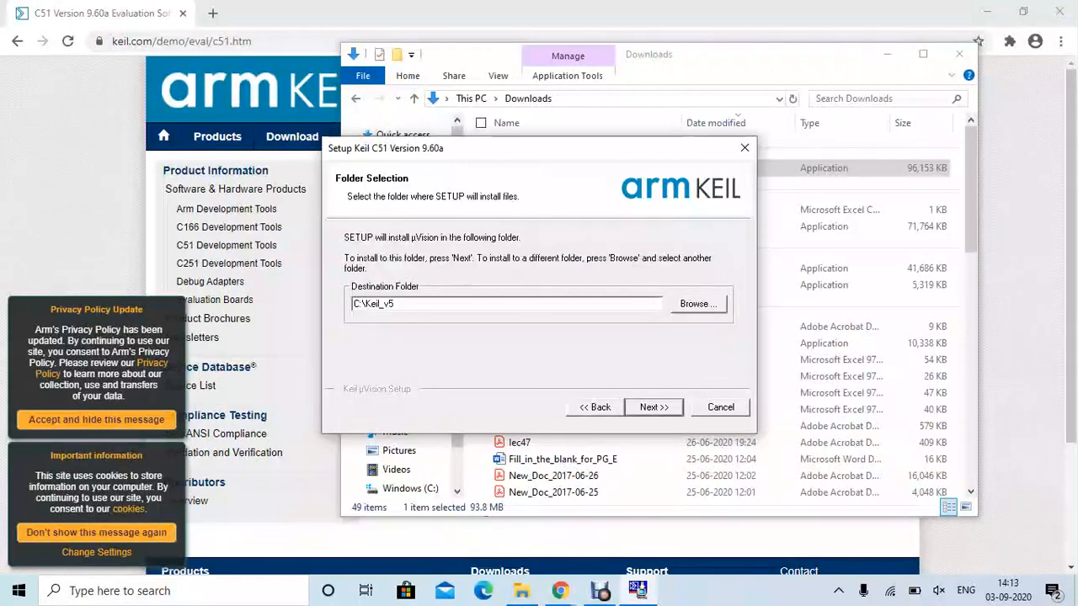
pyautogui.click(654, 407)
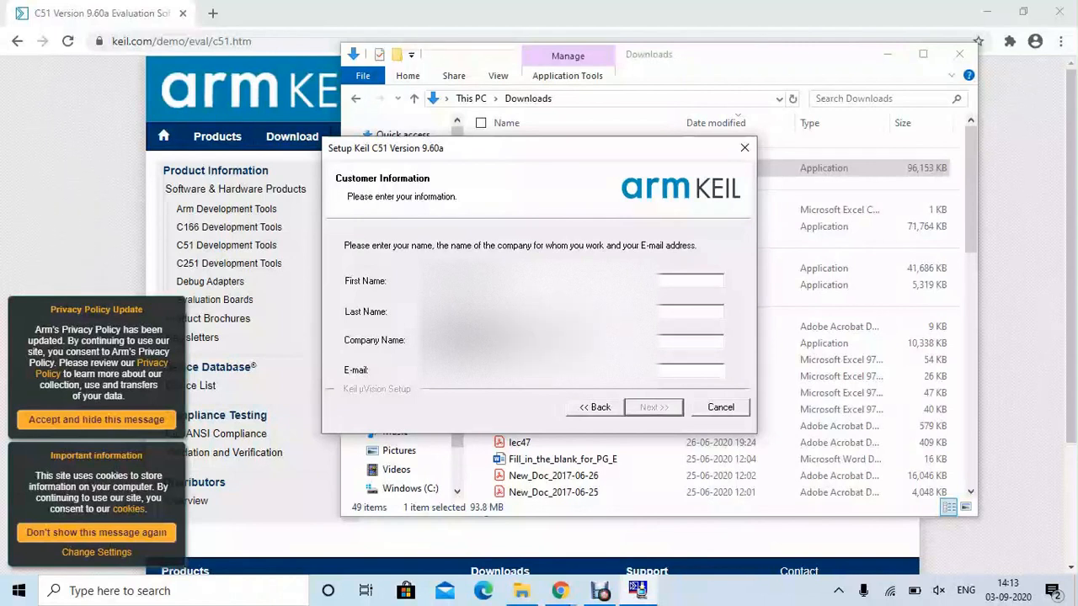
# Step: Complete the customer information with name, company and e-mail, and start installing Keil C51
pyautogui.write('a')
pyautogui.press('BackSpace')
pyautogui.write('a')
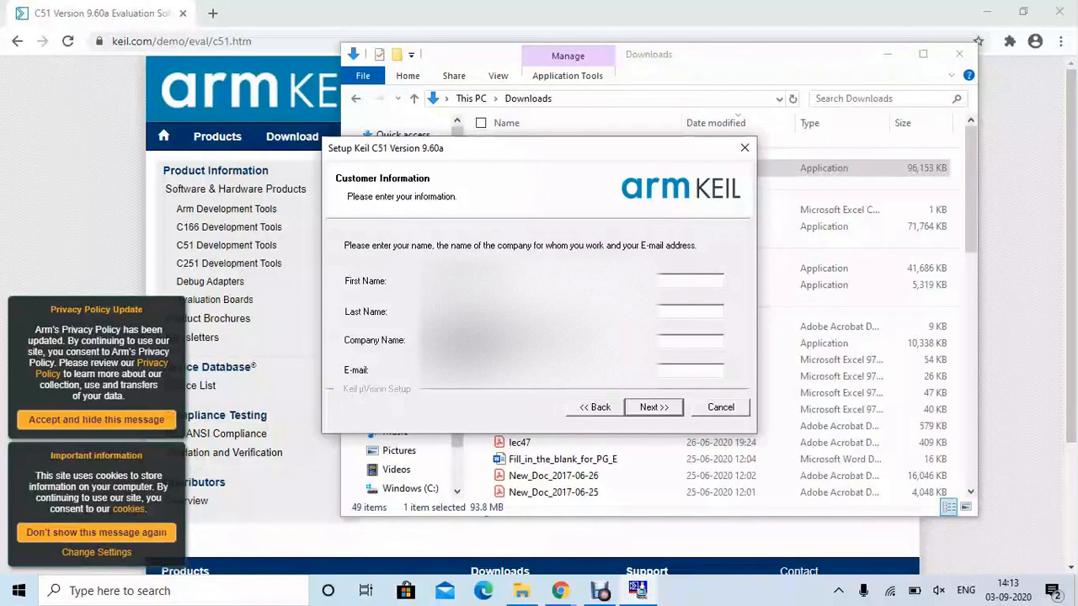
pyautogui.press('Return')
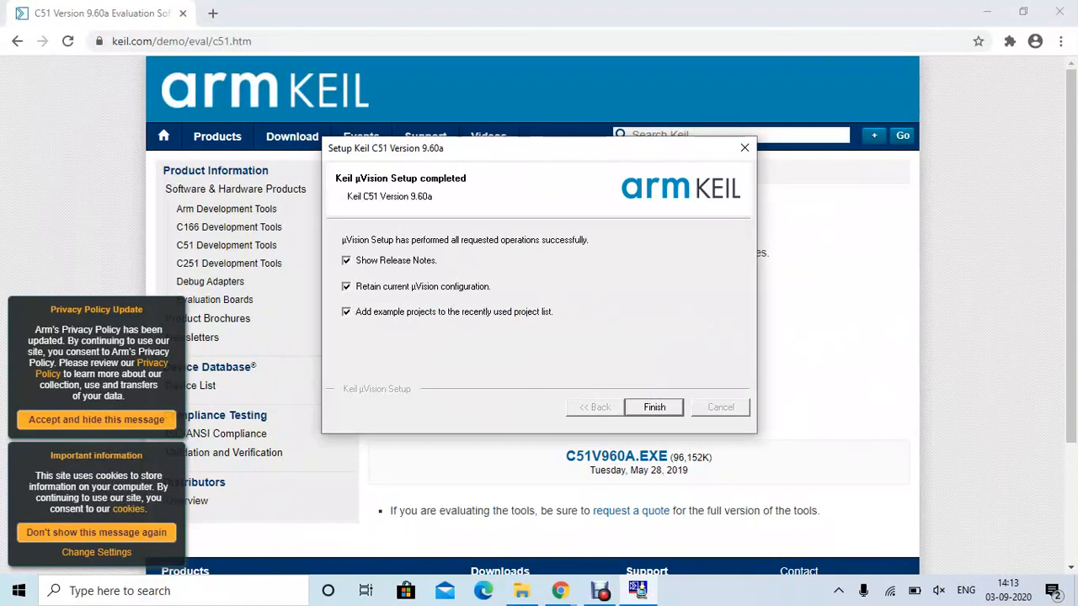
# Step: Finish the Keil setup with all completion options enabled and minimise the open browser windows
pyautogui.press('Return')
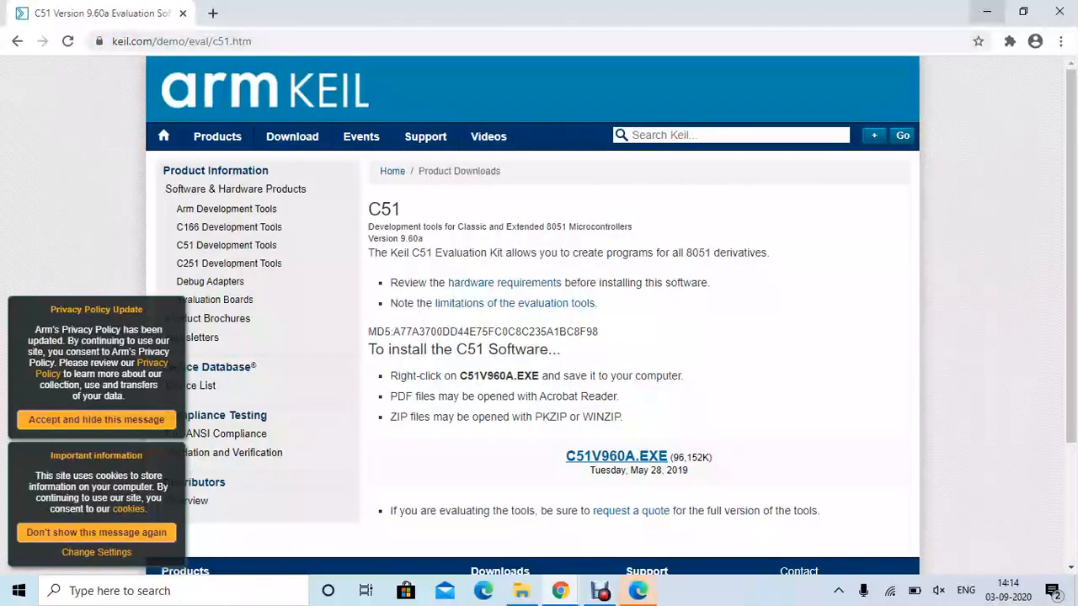
pyautogui.click(988, 11)
pyautogui.click(987, 11)
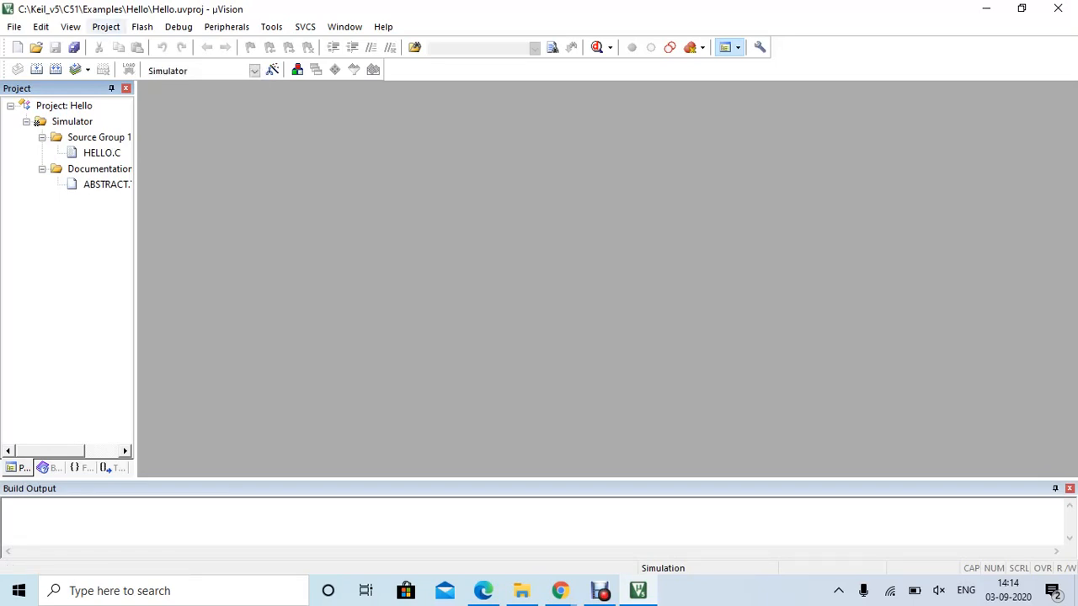
# Step: Create a new µVision project named Ex1 in the Examples\HELLO folder
pyautogui.click(106, 26)
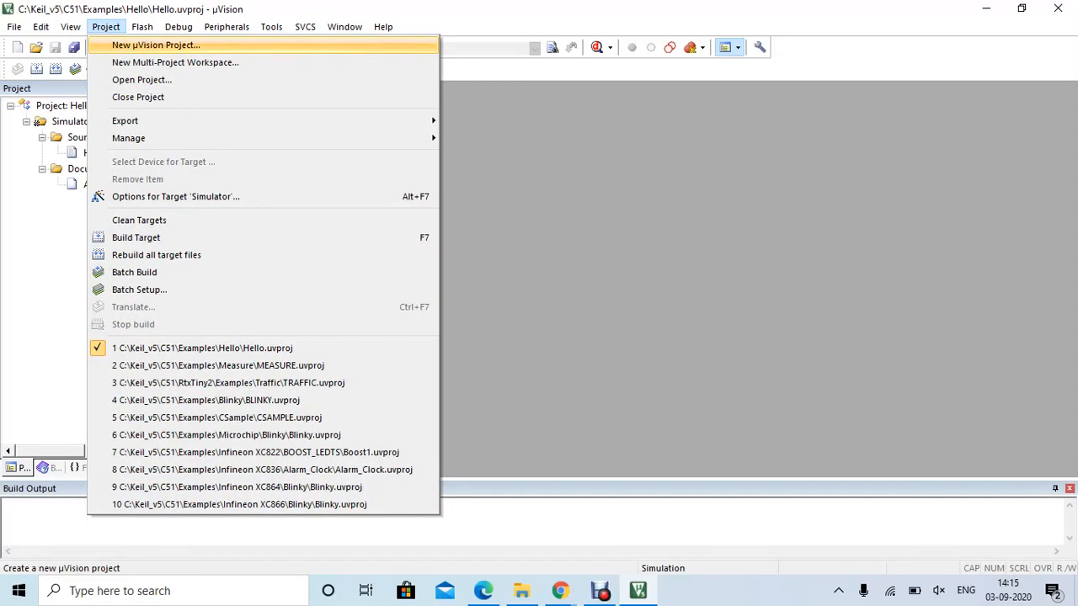
pyautogui.click(156, 46)
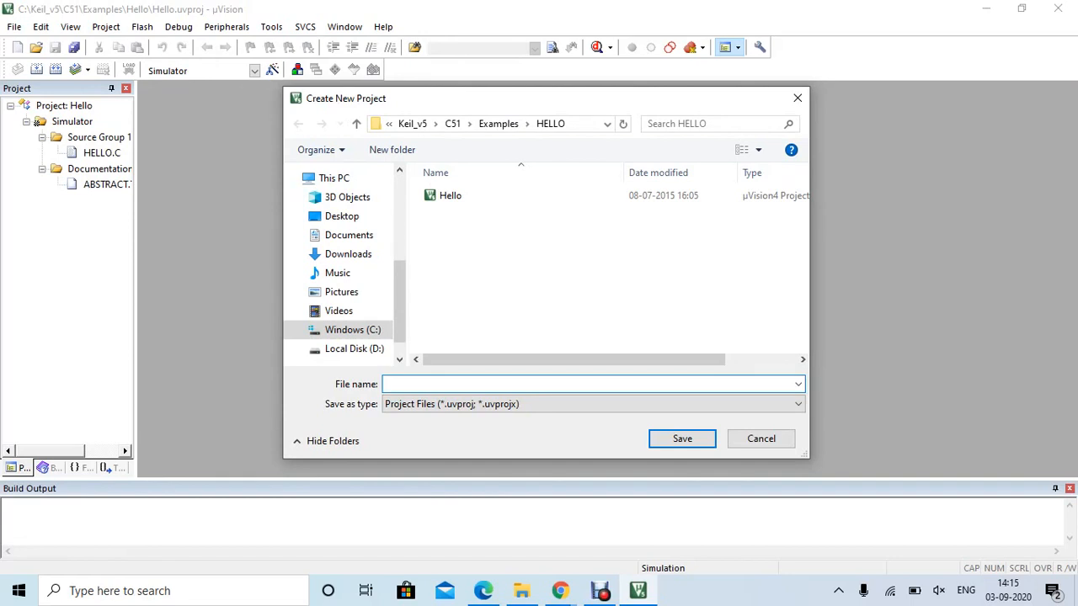
pyautogui.write('e')
pyautogui.press('BackSpace')
pyautogui.write('Exr')
pyautogui.press('BackSpace')
pyautogui.write('er')
pyautogui.press('BackSpace')
pyautogui.press('BackSpace')
pyautogui.write('1')
pyautogui.press('Return')
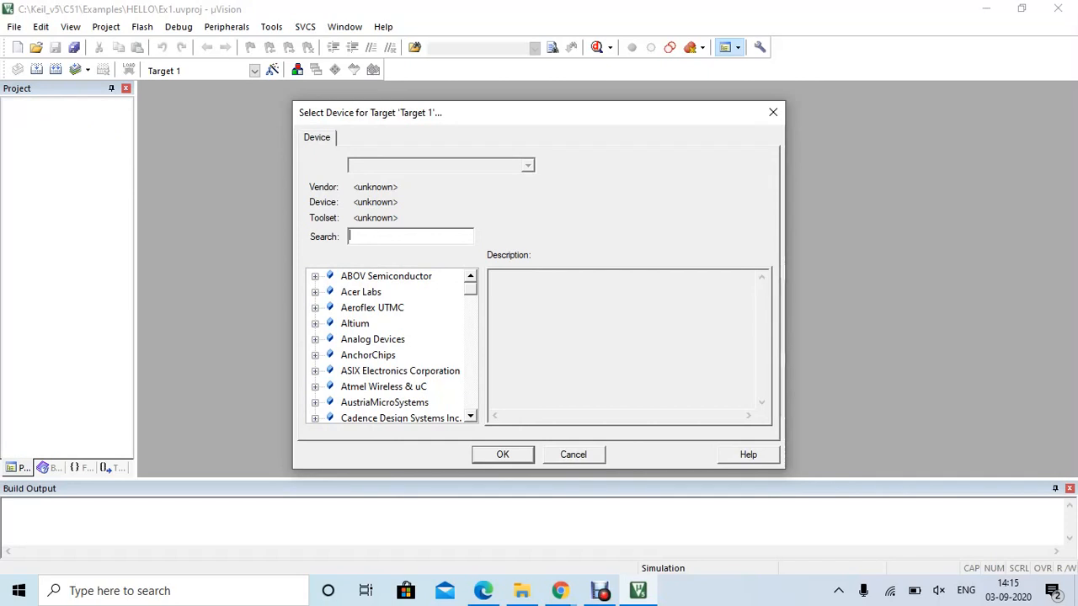
# Step: Choose the Intel 8051AH as the target device and add STARTUP.A51 to the project
pyautogui.scroll(-1, 392, 347)
pyautogui.scroll(-9, 392, 347)
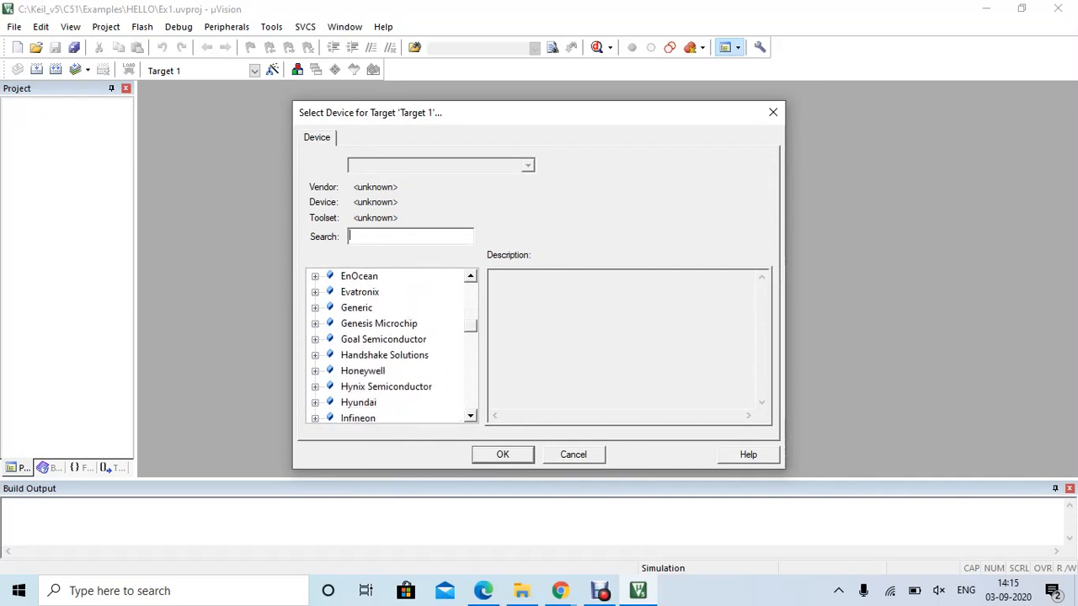
pyautogui.scroll(-1, 392, 347)
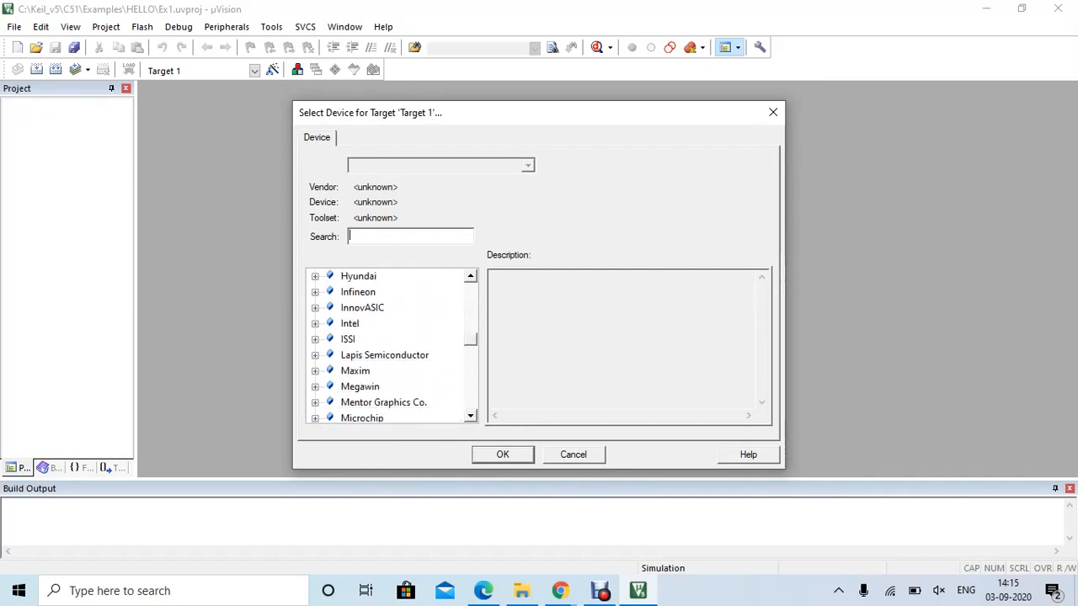
pyautogui.doubleClick(350, 324)
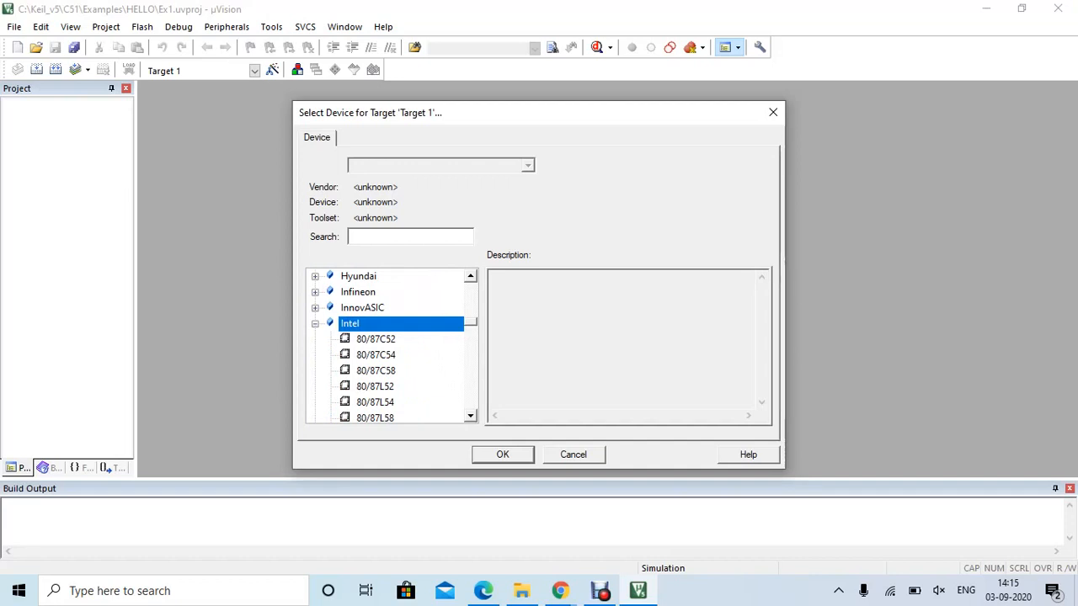
pyautogui.scroll(-3, 392, 347)
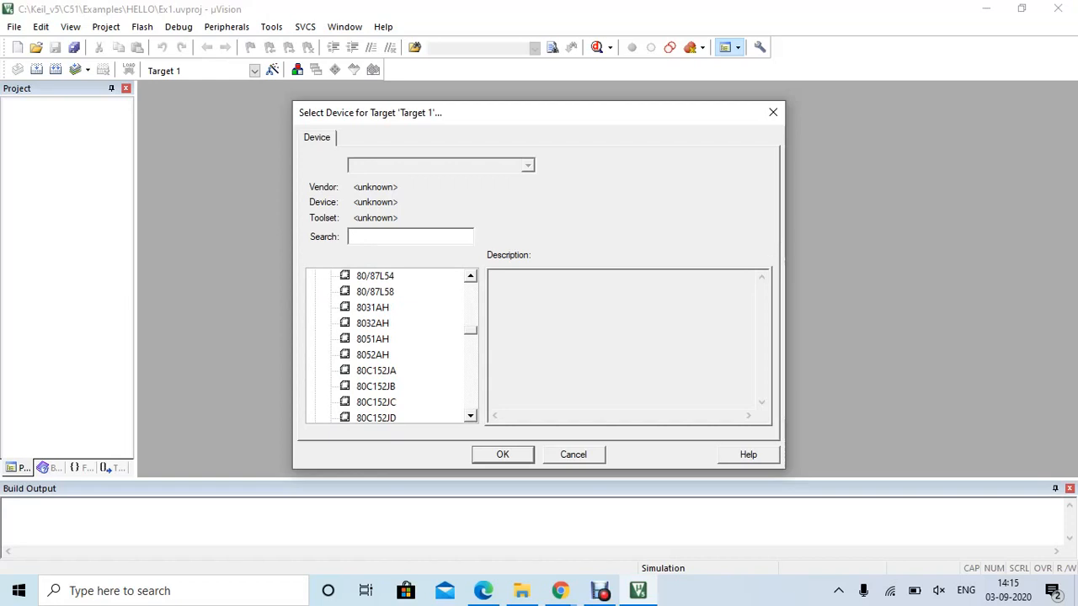
pyautogui.click(373, 339)
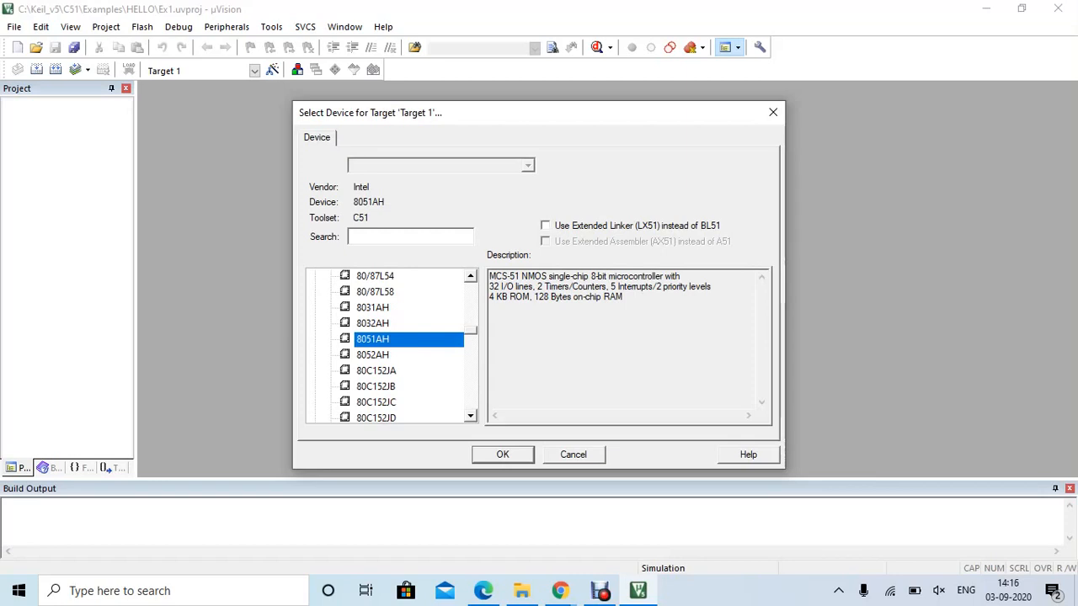
pyautogui.press('Return')
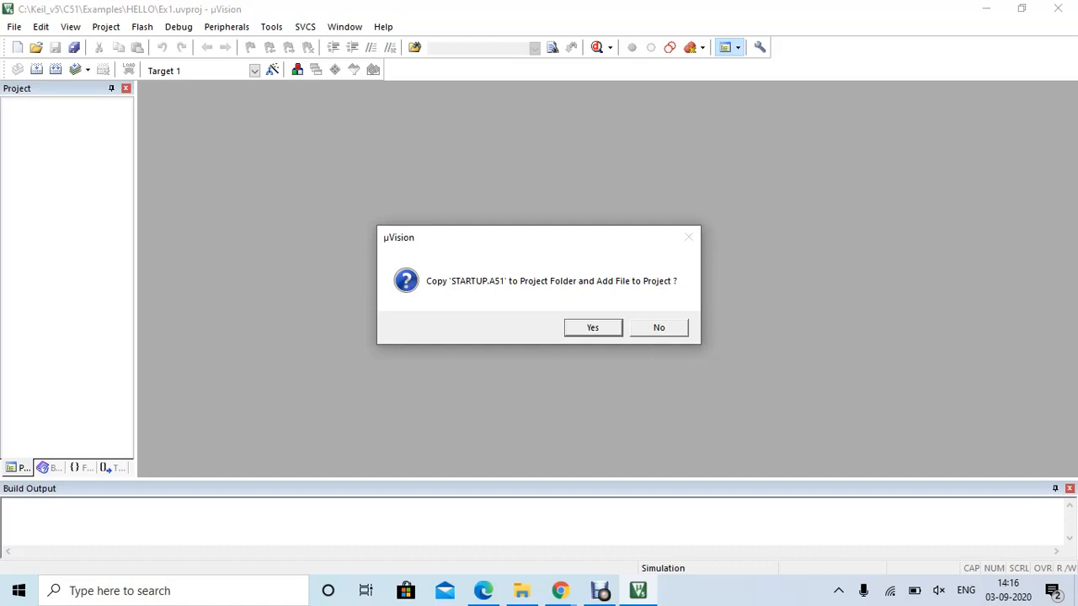
pyautogui.press('Return')
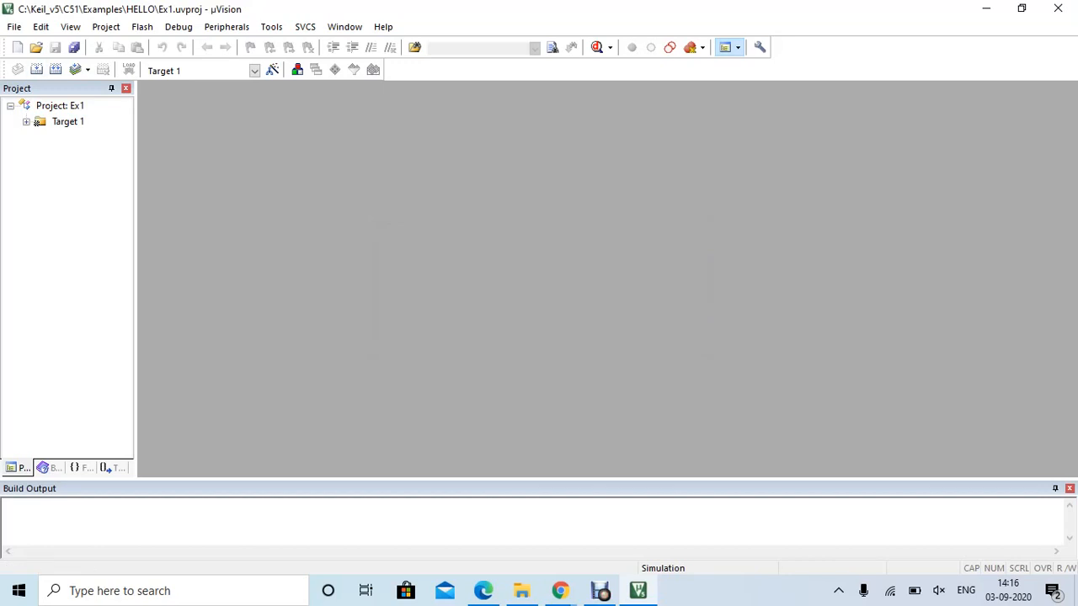
# Step: Expand Target 1 and Source Group 1 in the project tree, and create an empty document starting with a blank line
pyautogui.doubleClick(39, 122)
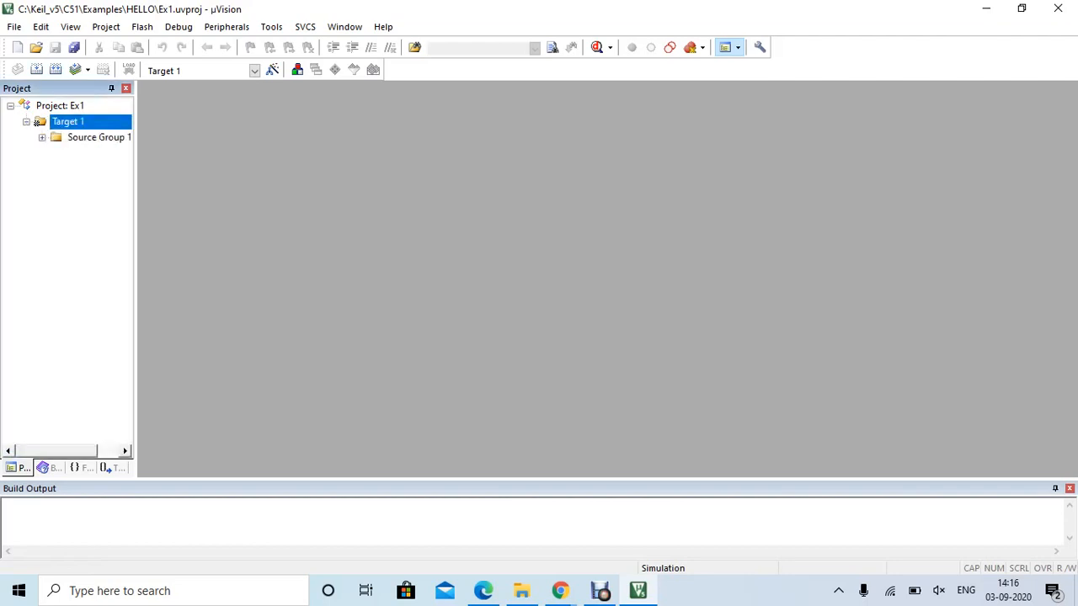
pyautogui.click(42, 138)
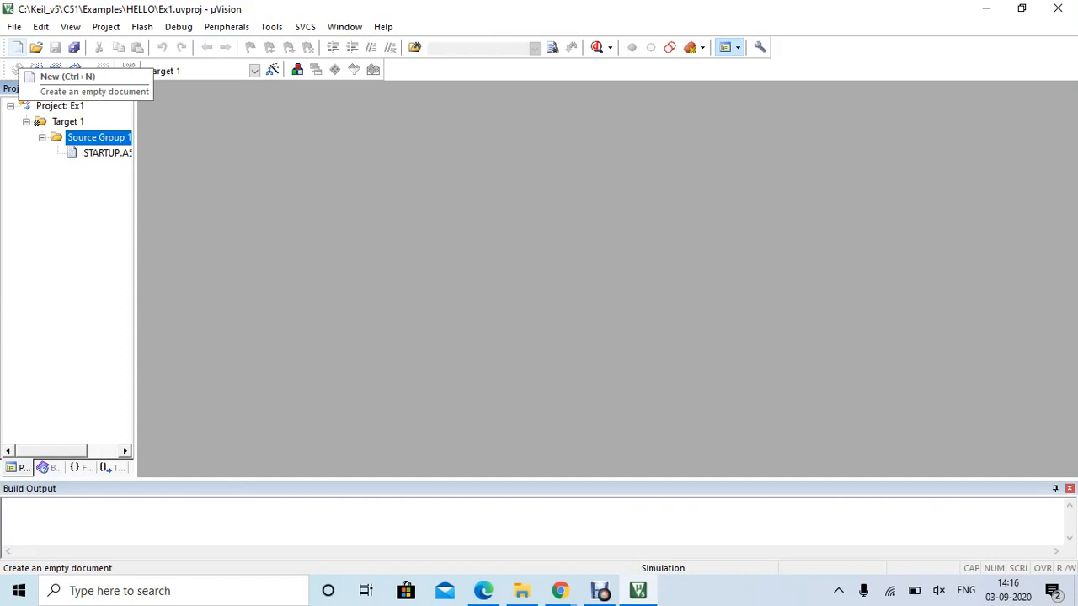
pyautogui.click(17, 47)
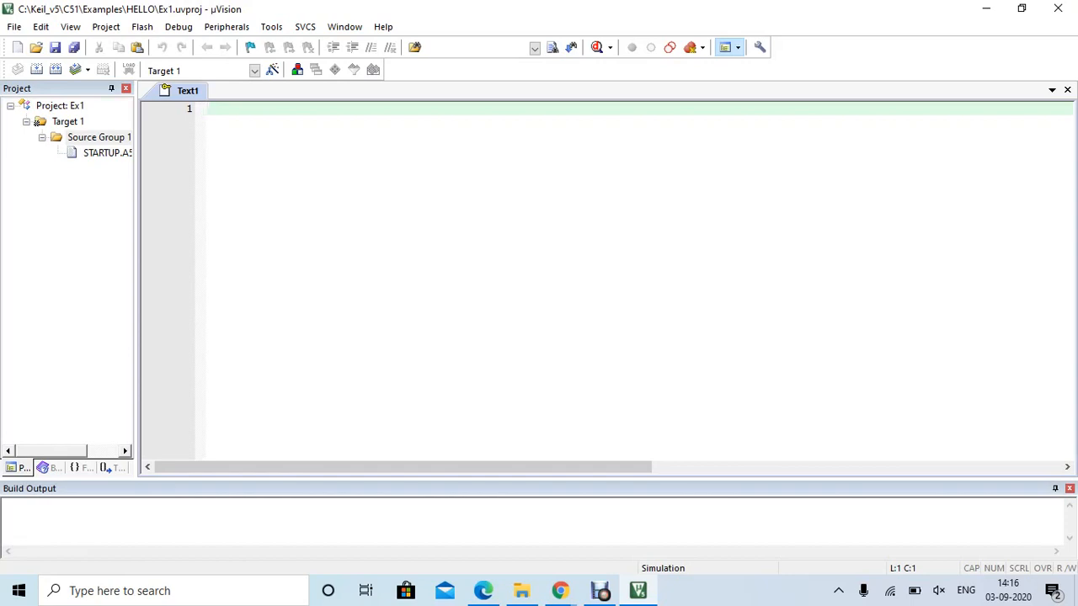
pyautogui.press('Return')
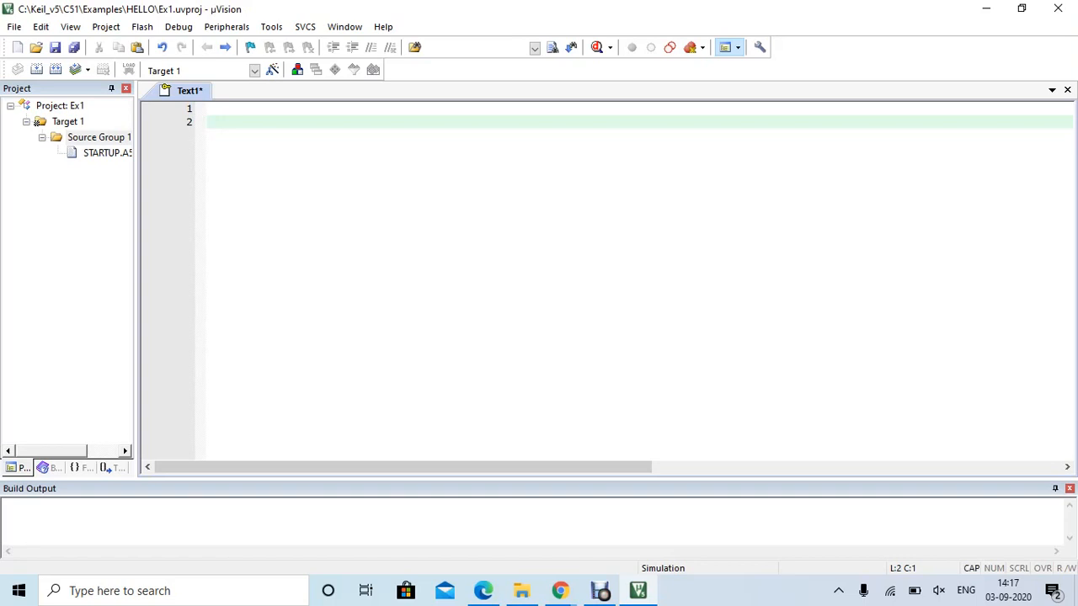
# Step: Write the instructions MOV R0,#50H, MOV R1,#70H and MOV R2,#0AH on separate lines, starting at line 2
pyautogui.write('MOV R0,#50h')
pyautogui.press('BackSpace')
pyautogui.write('h')
pyautogui.press('BackSpace')
pyautogui.write('H')
pyautogui.press('Return')
pyautogui.write('MO')
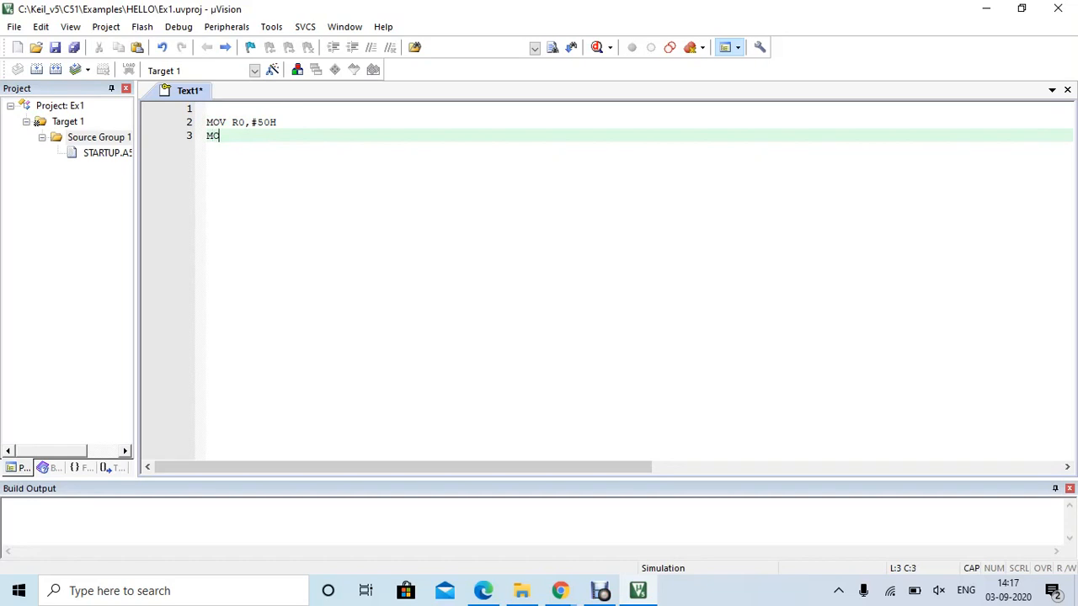
pyautogui.write('V R1,#70H')
pyautogui.press('Return')
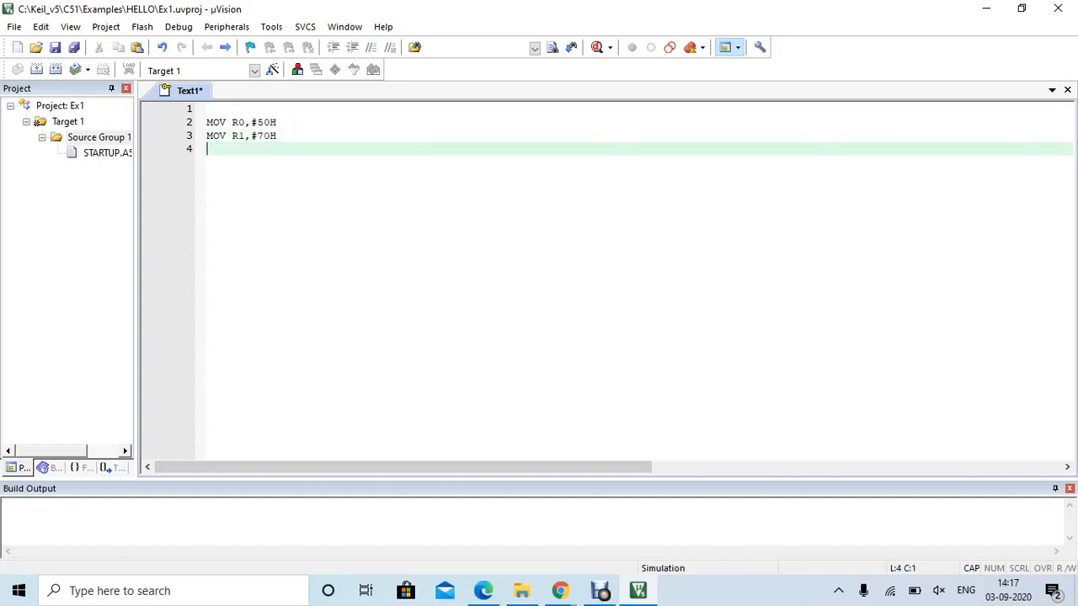
pyautogui.write('MOV R2,#0AH')
pyautogui.press('Return')
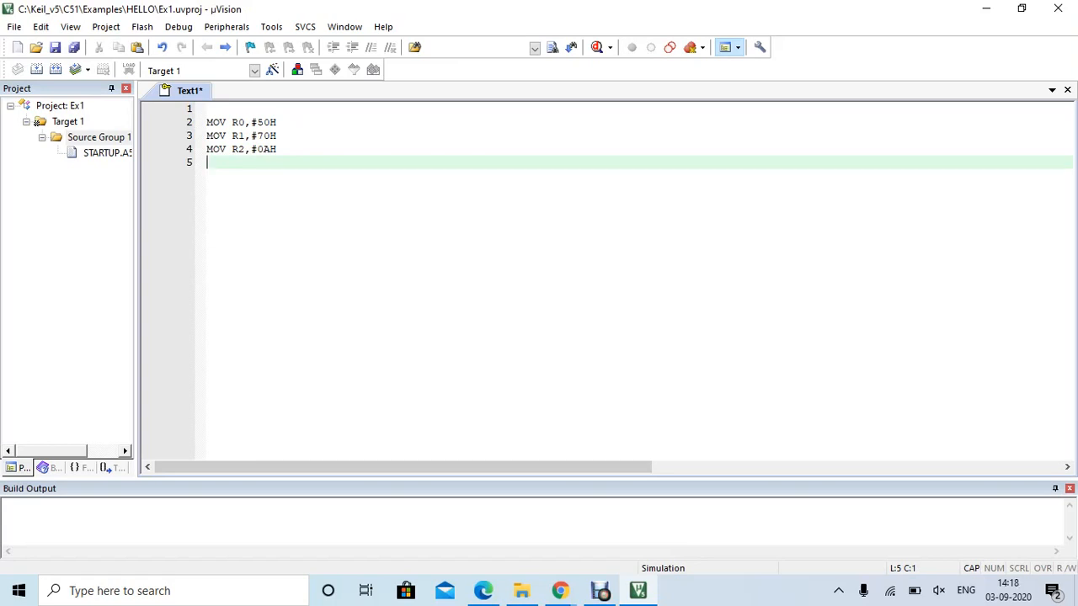
# Step: Delete the three MOV instructions from the document and restore an empty second line
pyautogui.moveTo(214, 122); pyautogui.dragTo(274, 163)
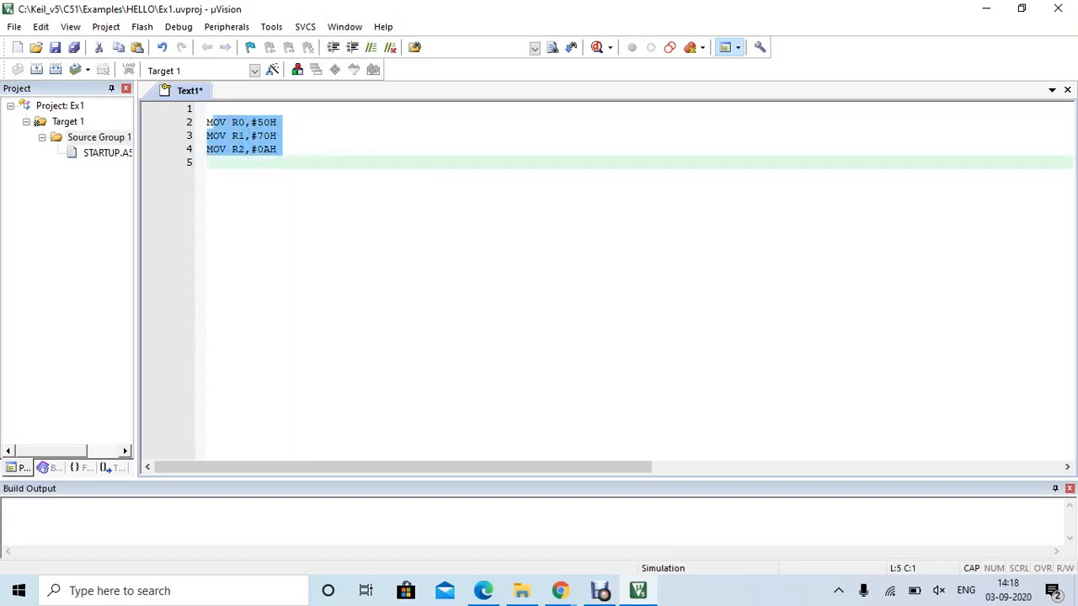
pyautogui.press('BackSpace')
pyautogui.press('BackSpace')
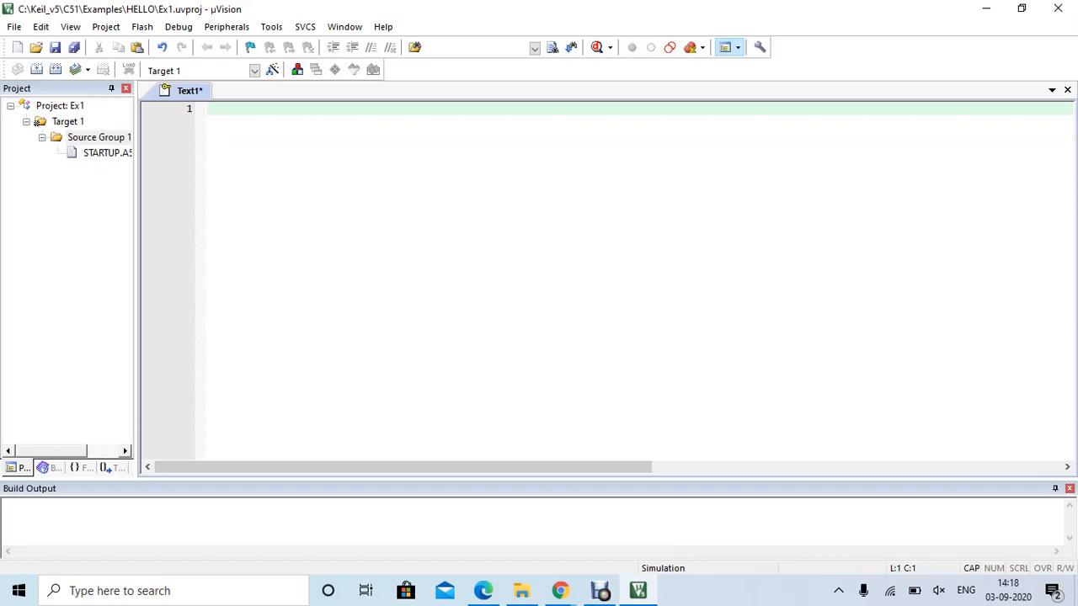
pyautogui.press('Return')
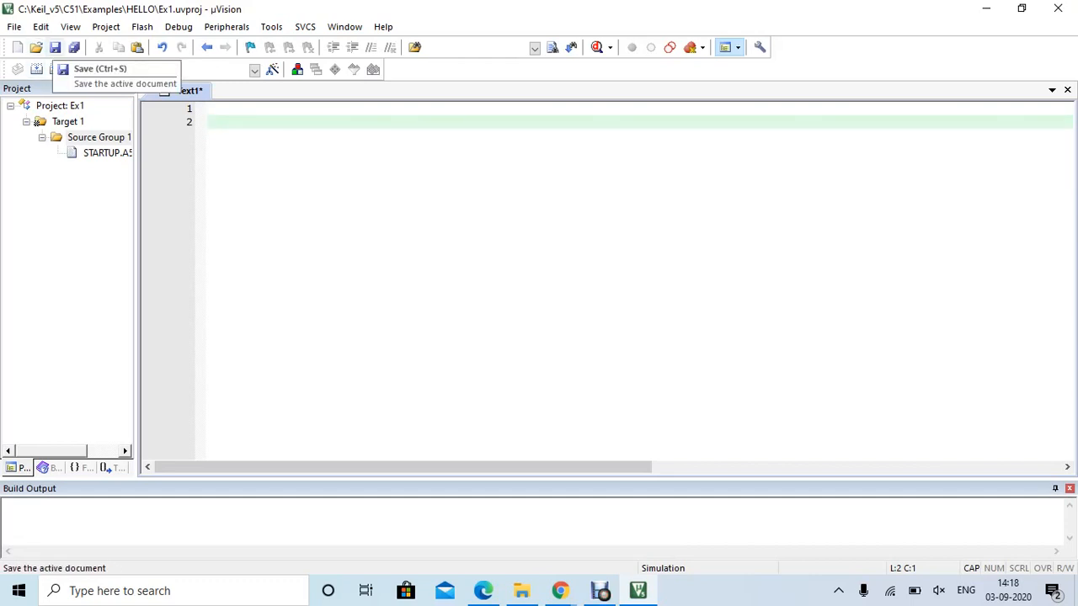
# Step: Start saving the document to the HELLO folder with .ASM as the file name, and cancel the save
pyautogui.click(56, 47)
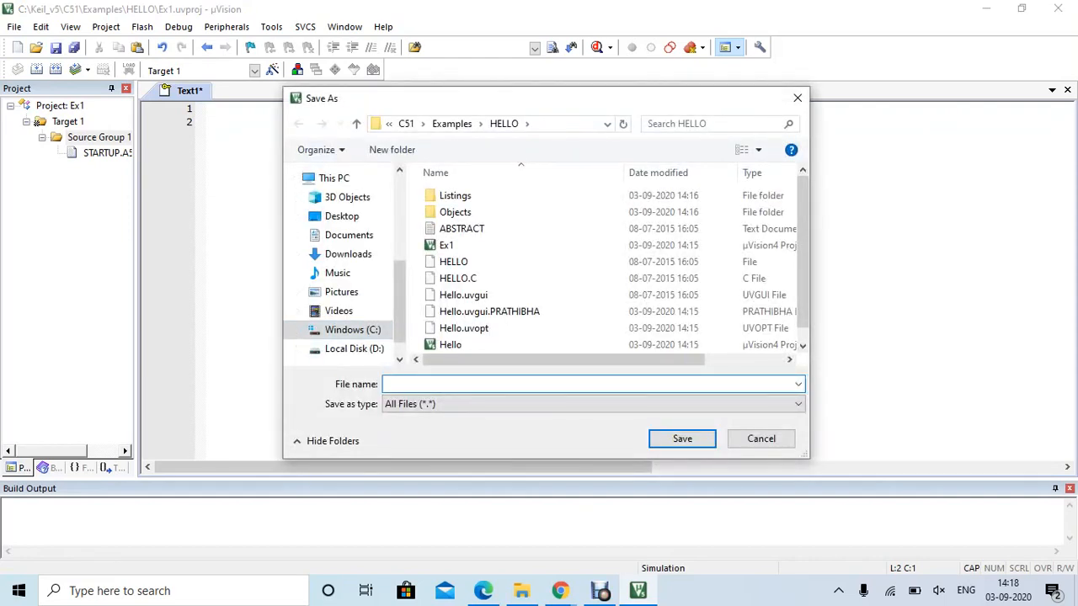
pyautogui.write('.ASM')
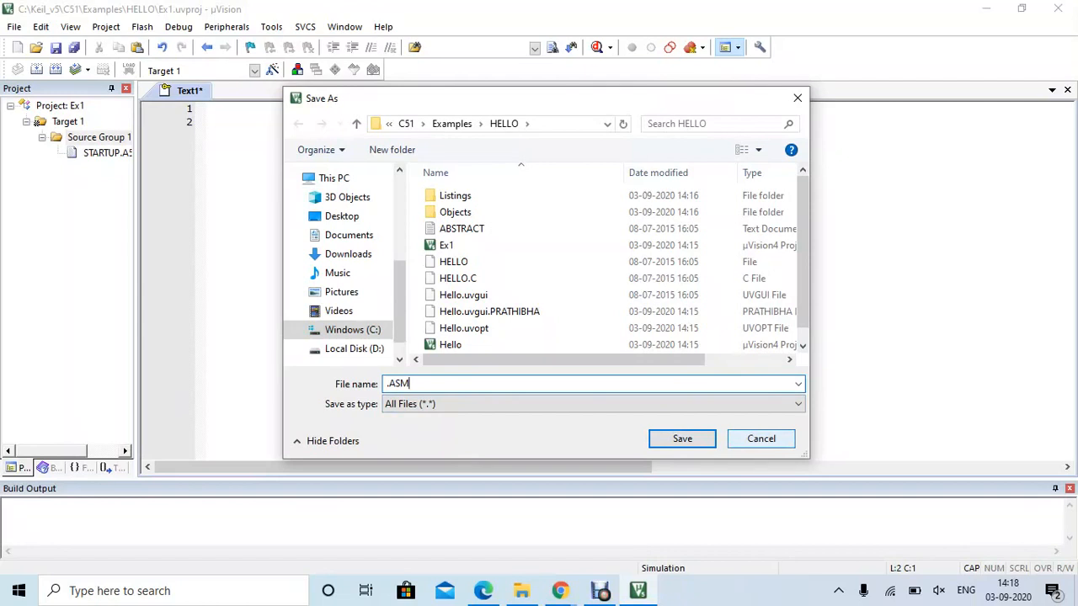
pyautogui.click(761, 439)
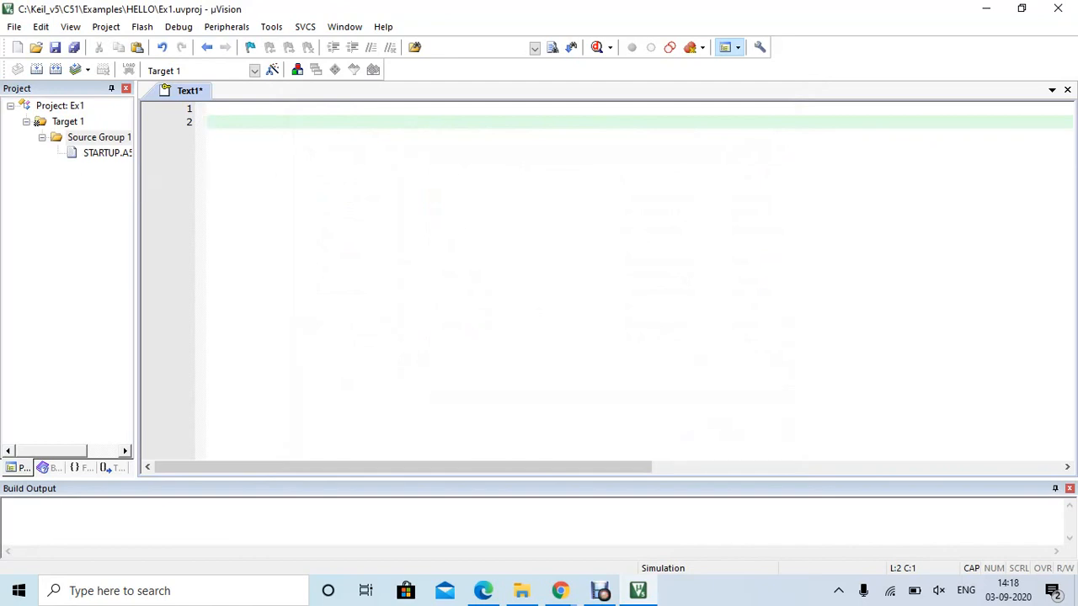
# Step: Browse the HELLO folder for existing files for Source Group 1, select Ex1, and close the dialog without adding it
pyautogui.click(98, 137)
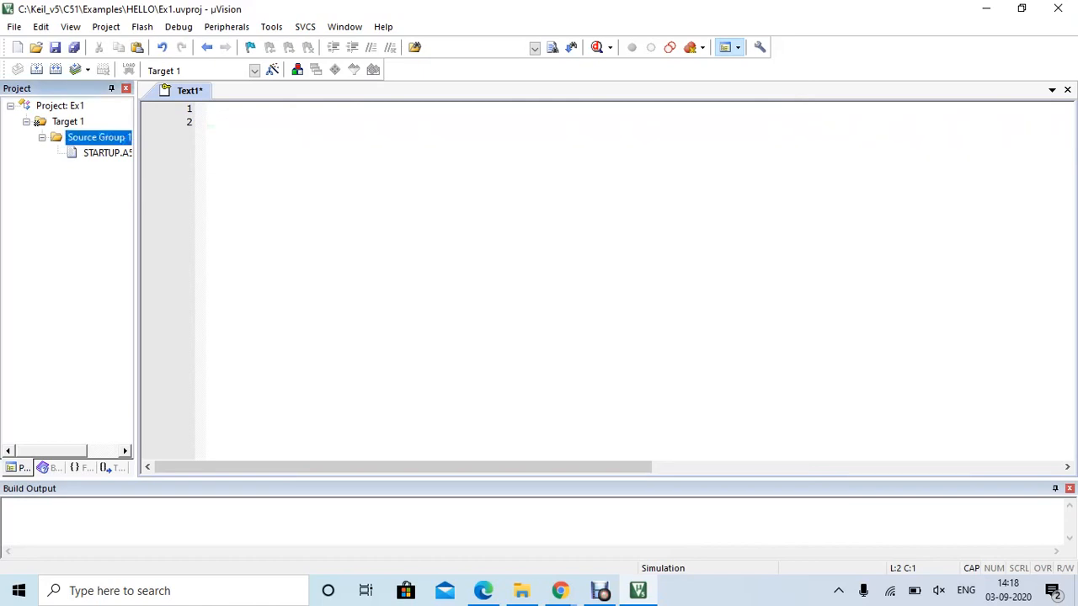
pyautogui.click(99, 138)
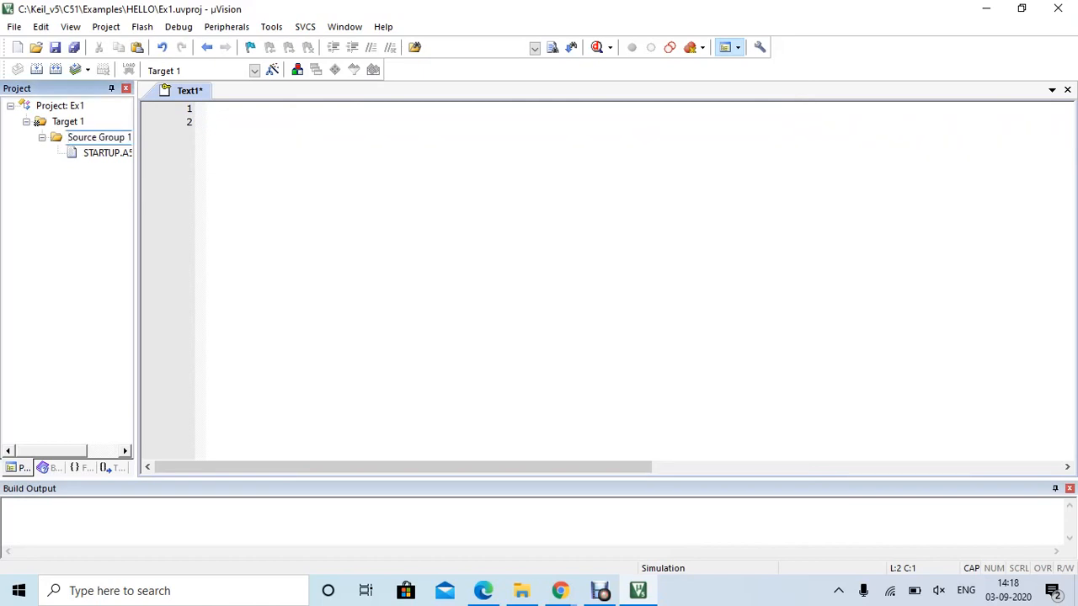
pyautogui.rightClick(56, 142)
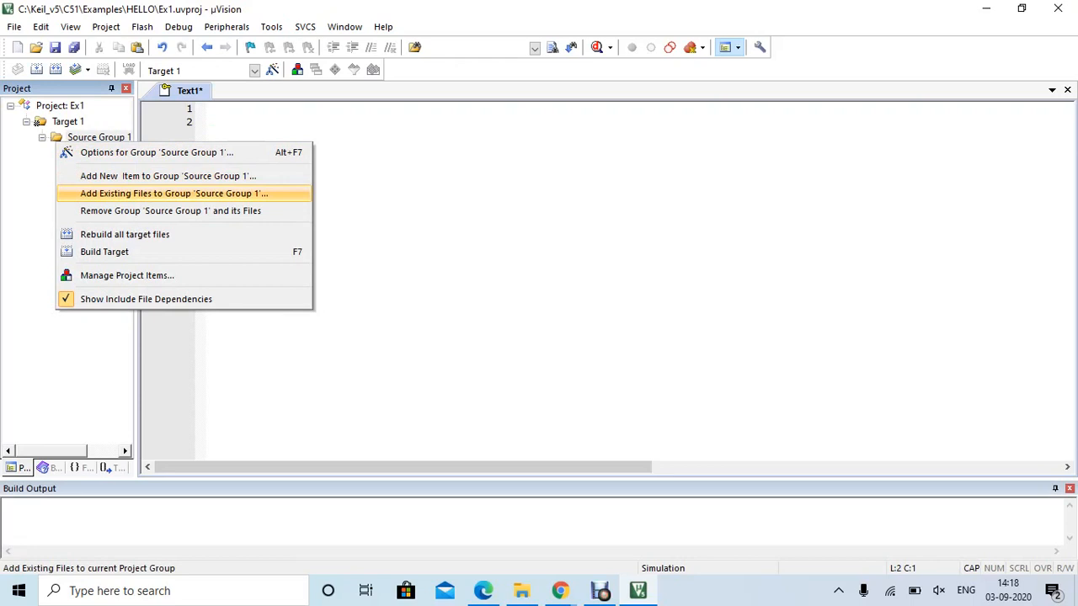
pyautogui.press('Return')
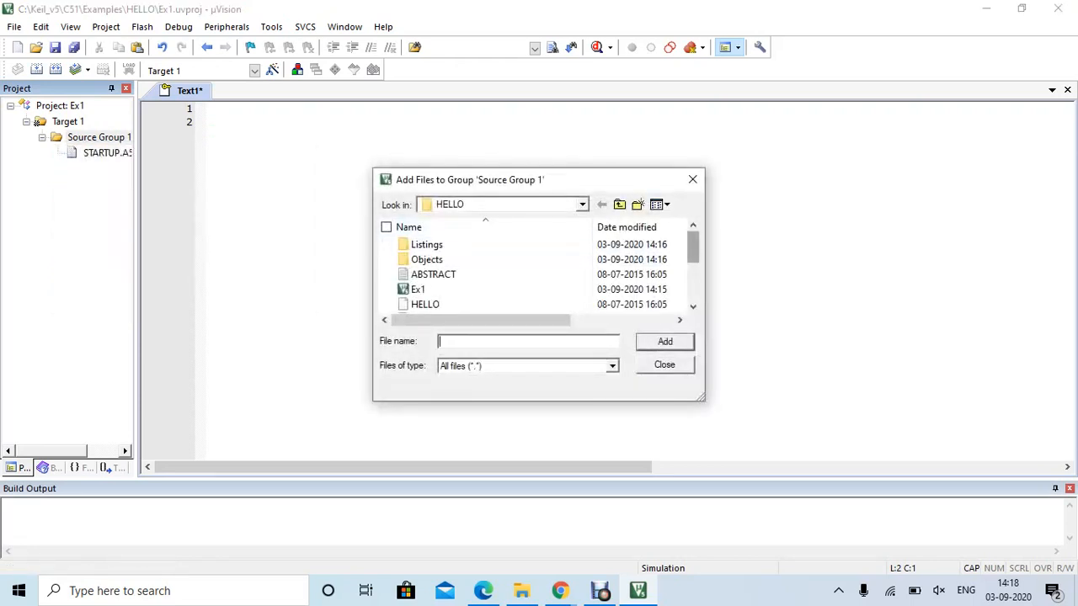
pyautogui.scroll(-1, 539, 274)
pyautogui.scroll(-2, 539, 273)
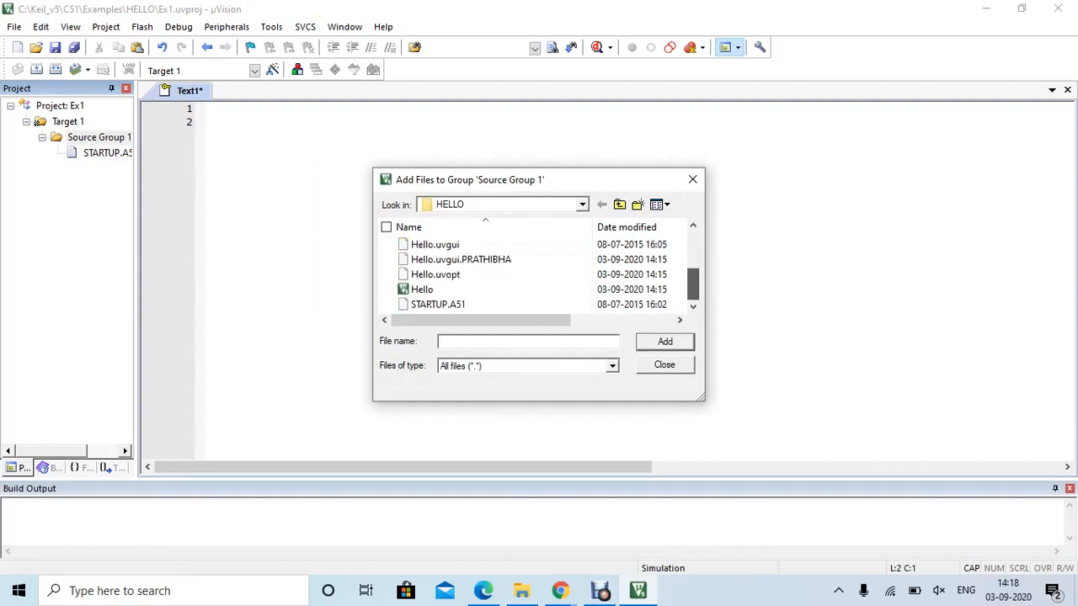
pyautogui.scroll(3, 539, 274)
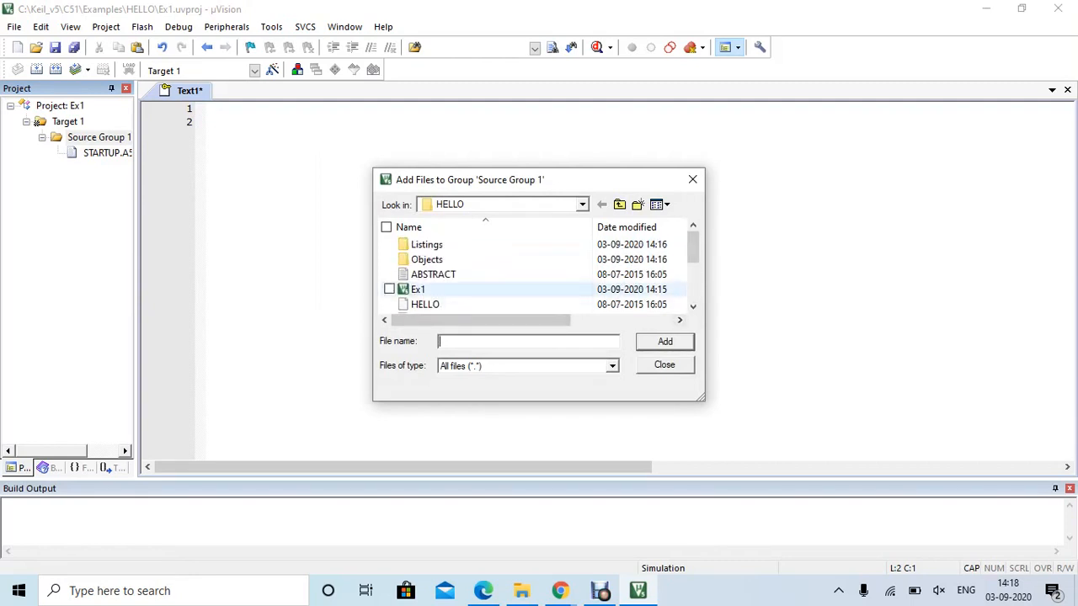
pyautogui.click(419, 290)
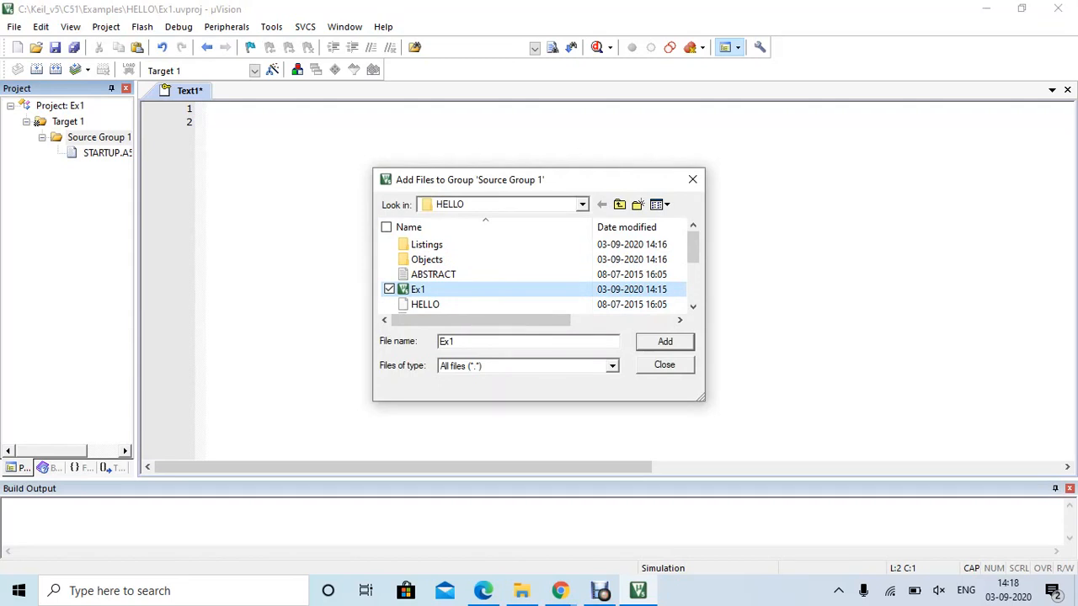
pyautogui.click(665, 364)
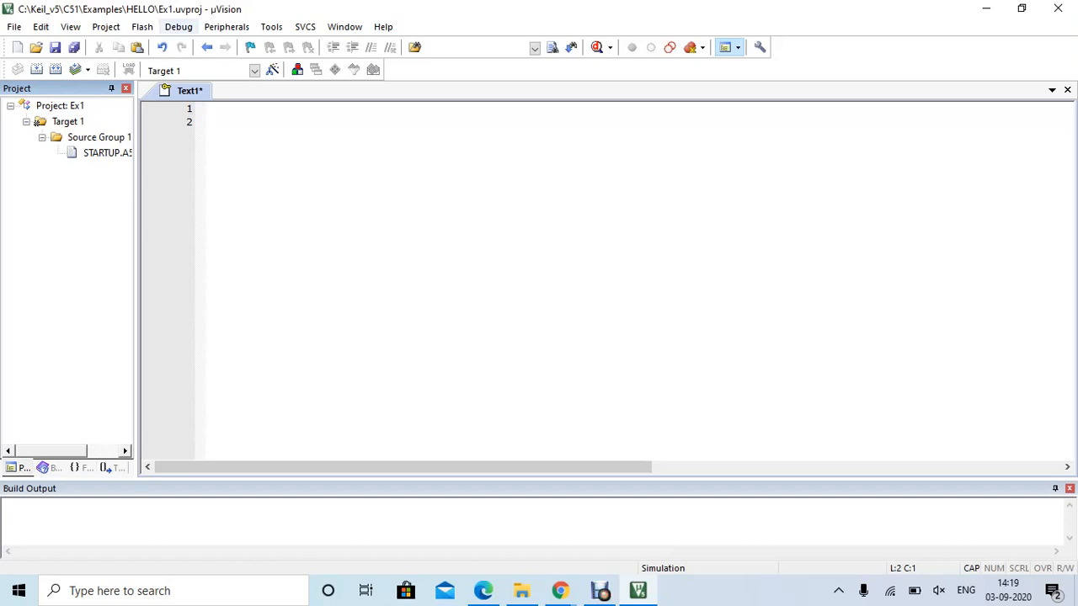
# Step: Start a debug session for the Ex1 project and accept the evaluation mode notice
pyautogui.click(178, 27)
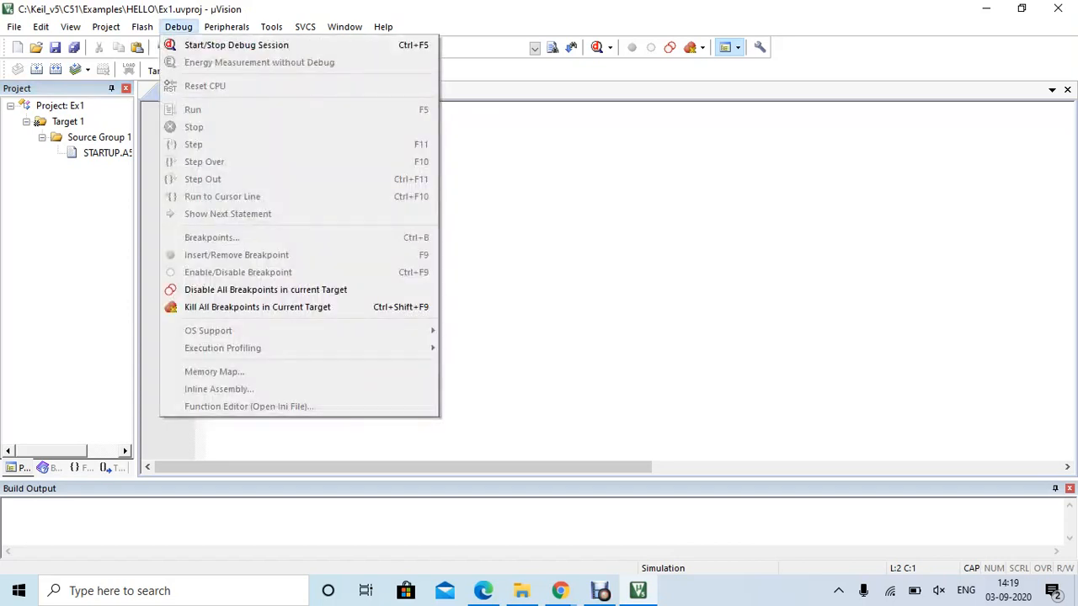
pyautogui.click(237, 45)
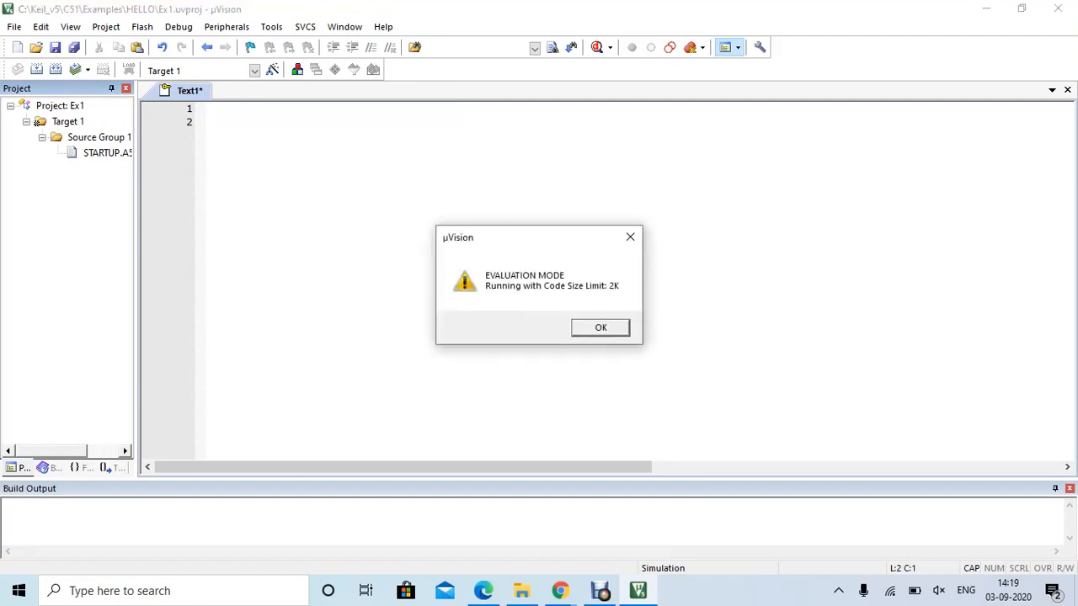
pyautogui.press('Return')
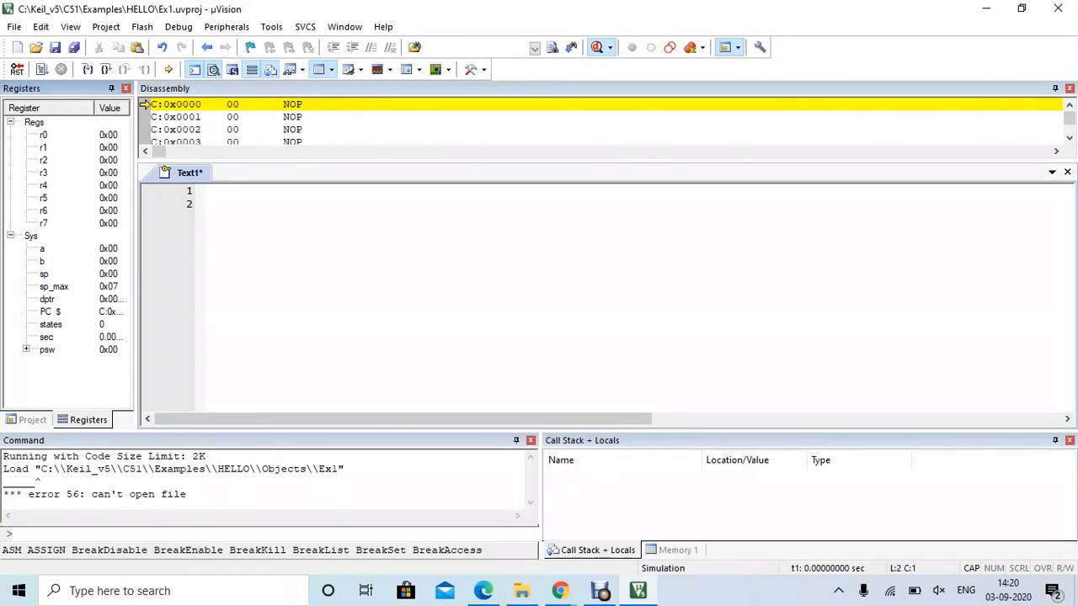
# Step: Toggle the Memory 1 window so that it is displayed in the debug session
pyautogui.click(70, 27)
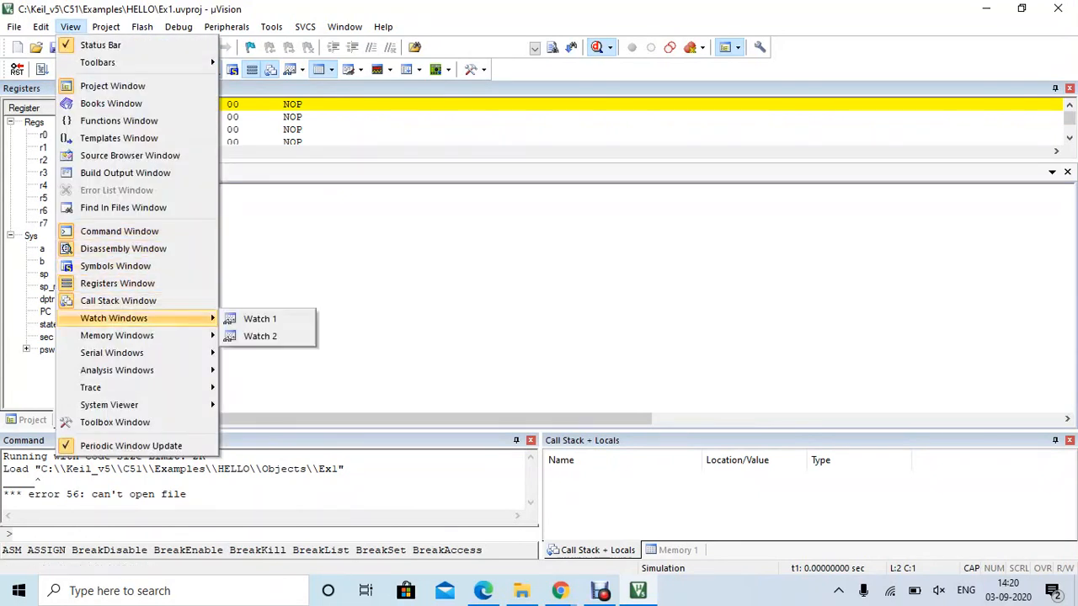
pyautogui.moveTo(118, 335)
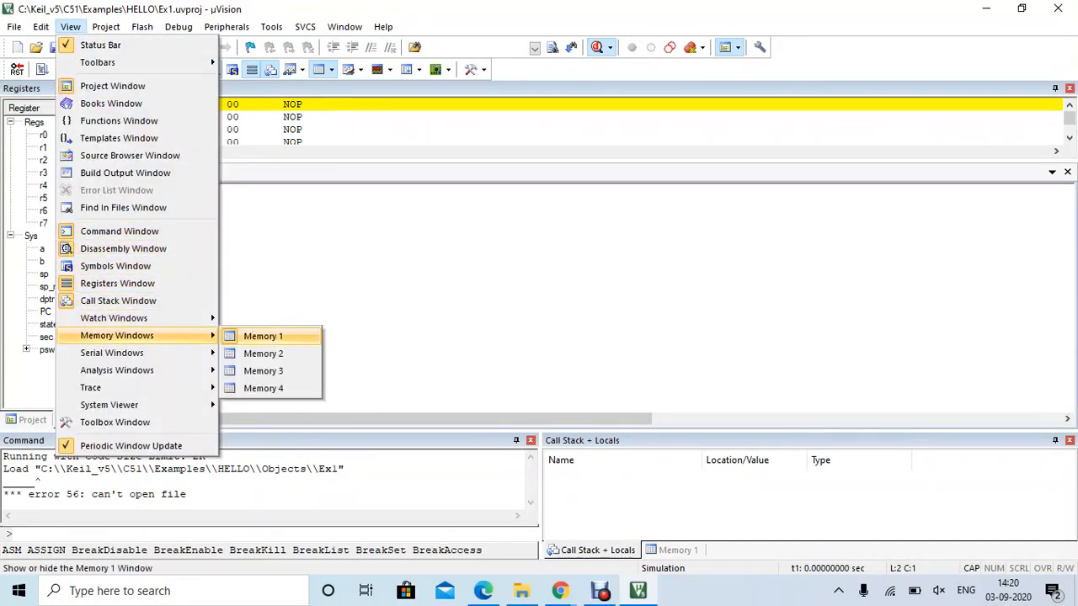
pyautogui.click(263, 336)
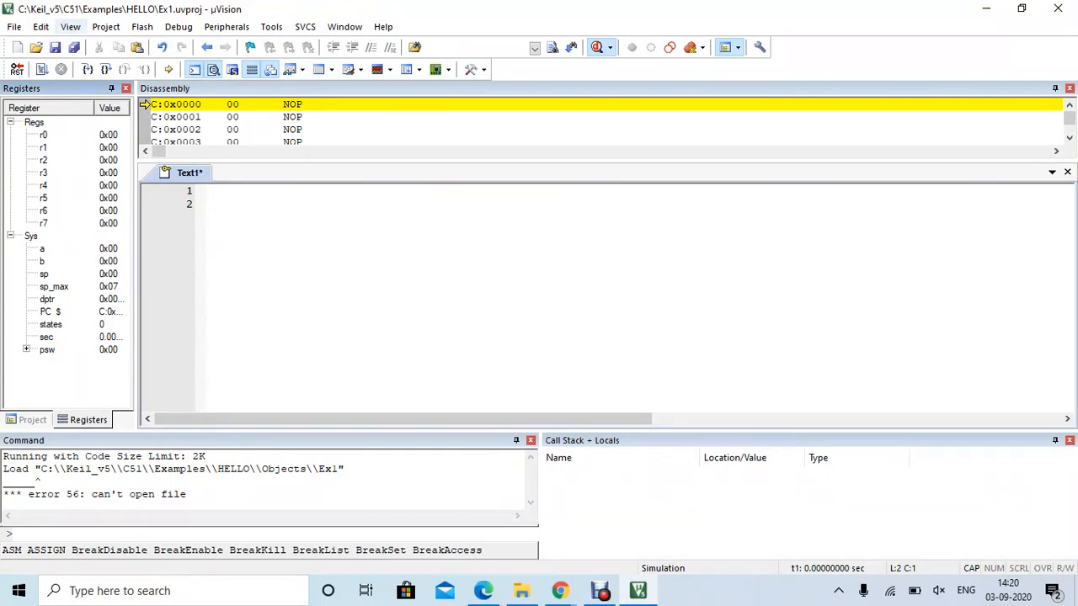
pyautogui.click(70, 26)
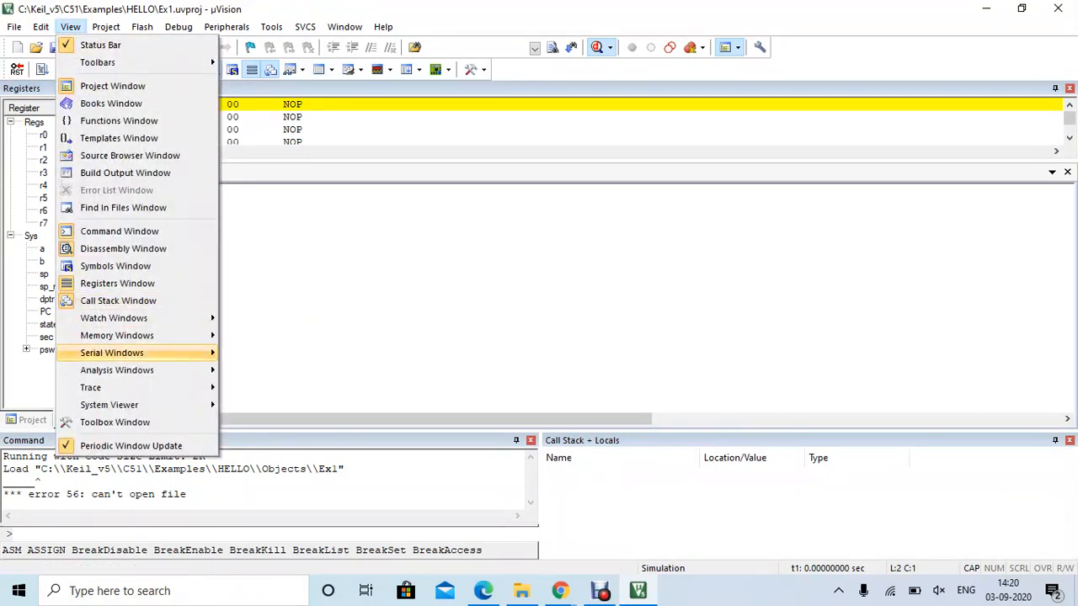
pyautogui.moveTo(117, 336)
pyautogui.click(263, 336)
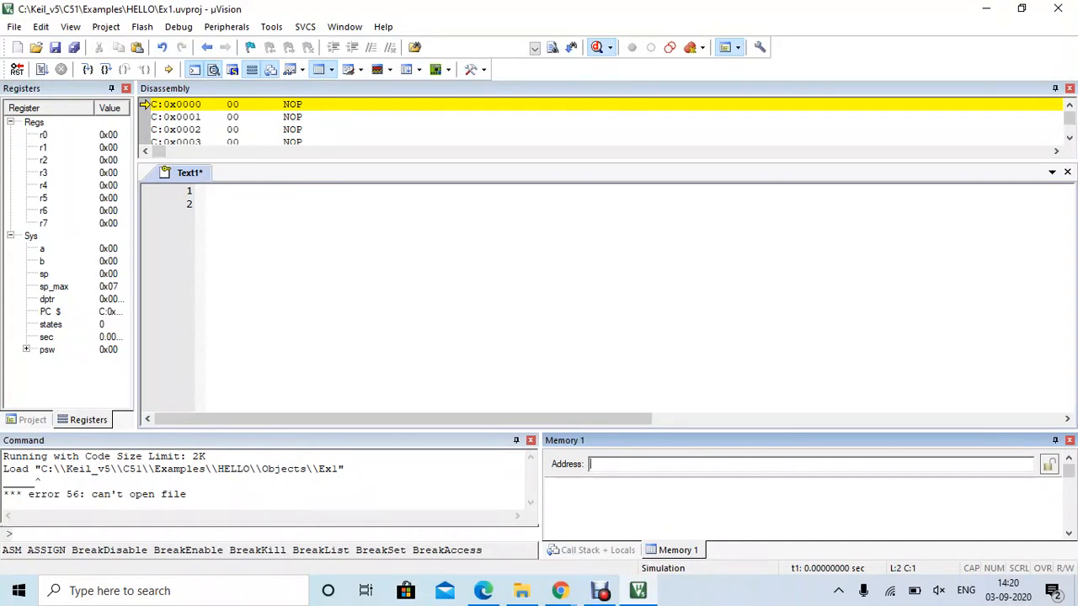
# Step: Display internal memory from address I:50H in the Memory 1 window
pyautogui.write('i')
pyautogui.press('BackSpace')
pyautogui.press('capslock')
pyautogui.write('I:50H')
pyautogui.press('Return')
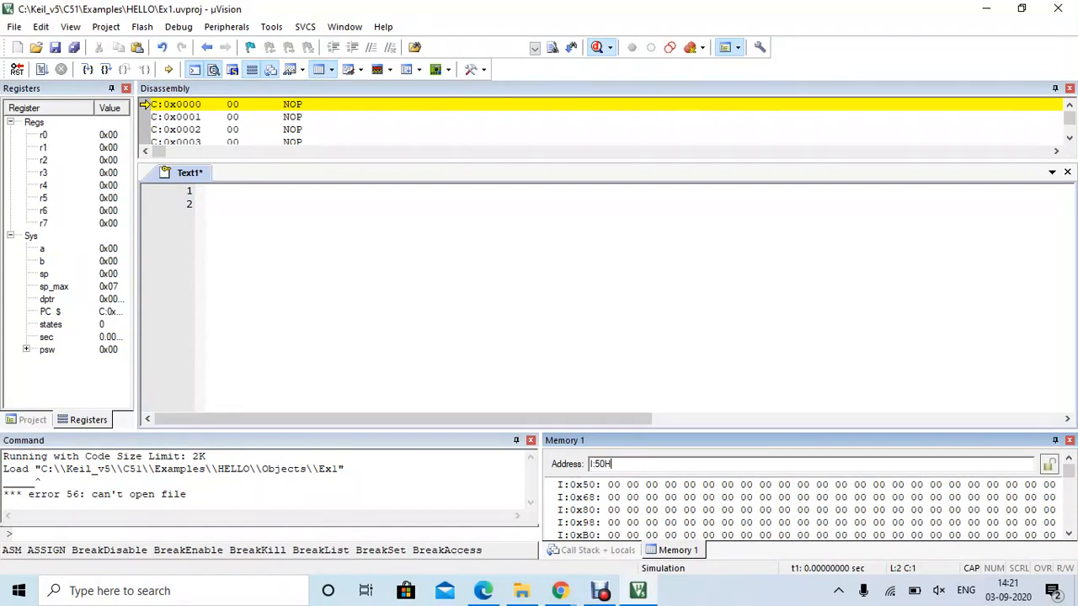
# Step: Change the Memory 1 address to X:8000H to view external memory
pyautogui.press('Left')
pyautogui.press('Left')
pyautogui.press('Left')
pyautogui.press('BackSpace')
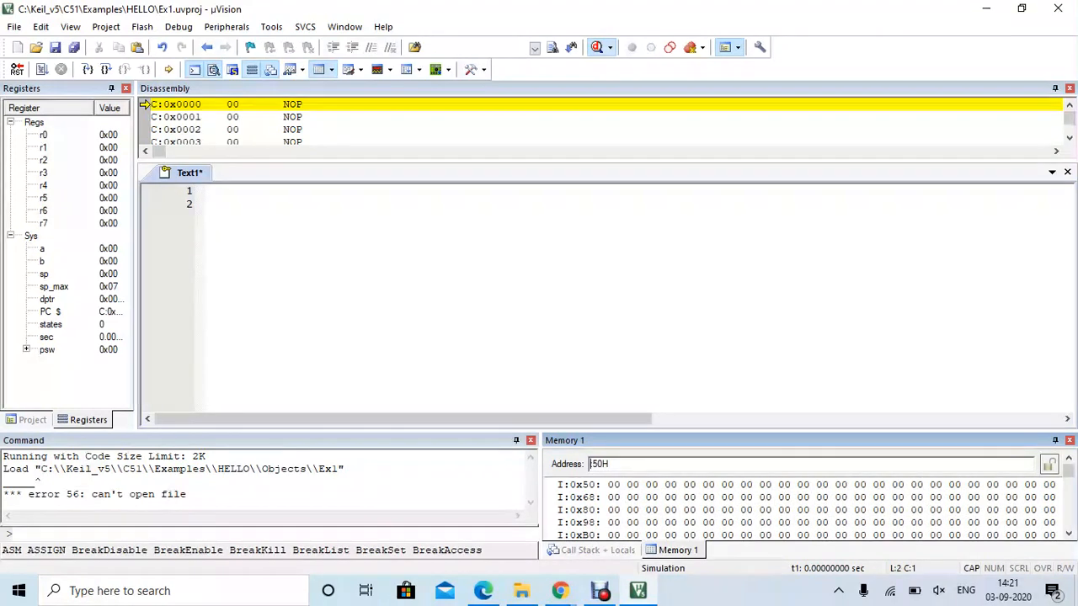
pyautogui.write(':')
pyautogui.write('X')
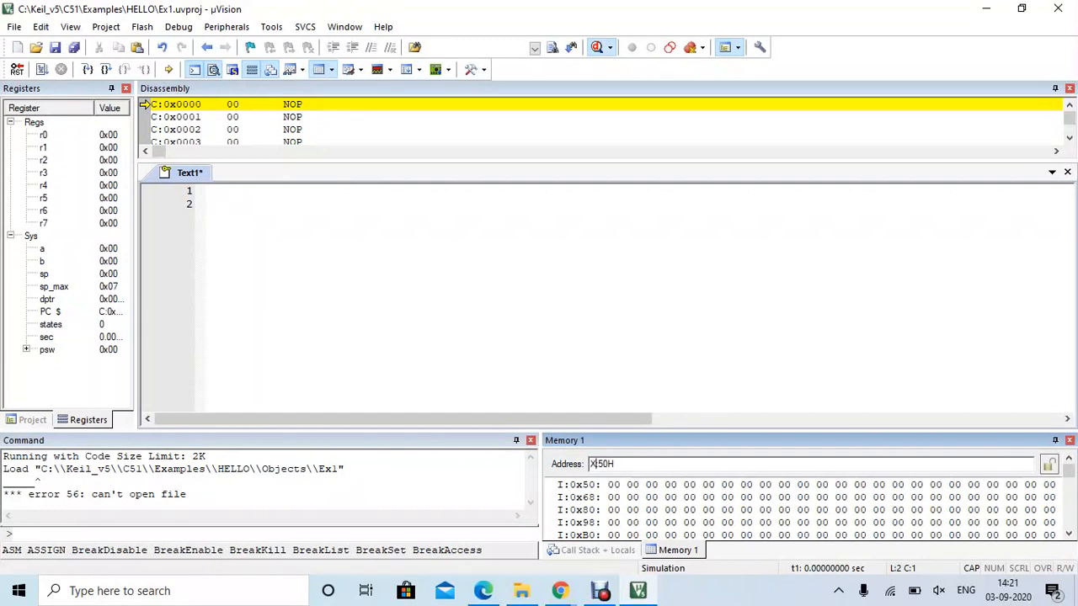
pyautogui.write(':80')
pyautogui.press('Delete')
pyautogui.write('0')
pyautogui.hotkey('shift', 'Left')
pyautogui.hotkey('shift', 'Left')
pyautogui.hotkey('shift', 'Left')
pyautogui.hotkey('shift', 'Left')
pyautogui.hotkey('shift', 'Left')
pyautogui.hotkey('shift', 'Left')
pyautogui.hotkey('shift', 'Left')
pyautogui.write('X:8000H')
pyautogui.press('Return')
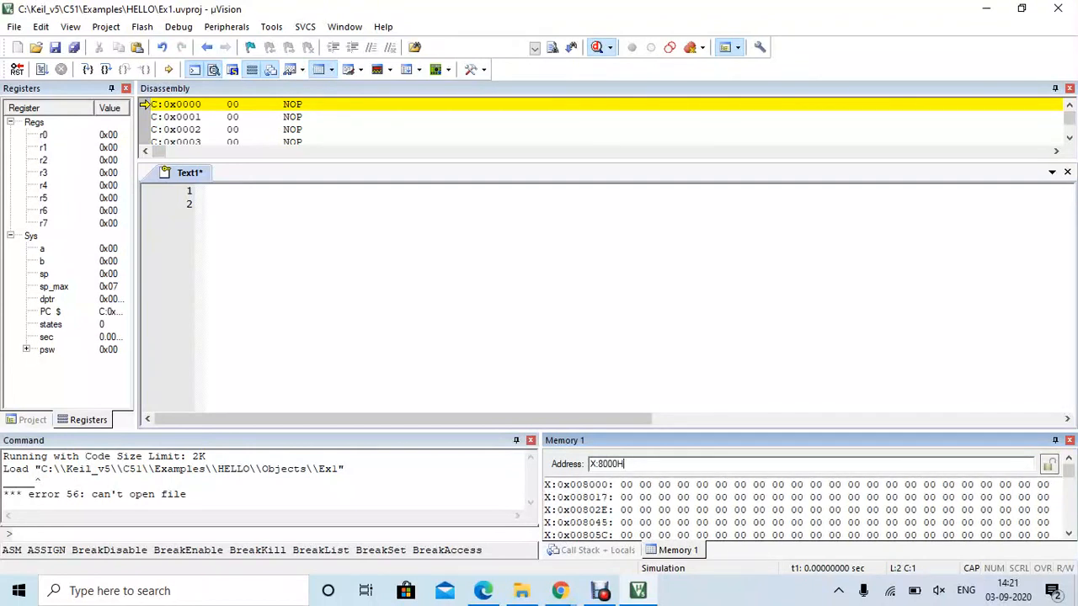
# Step: Set the Memory 1 address back to I:50H to show internal memory
pyautogui.press('BackSpace')
pyautogui.press('BackSpace')
pyautogui.press('BackSpace')
pyautogui.press('BackSpace')
pyautogui.press('BackSpace')
pyautogui.press('BackSpace')
pyautogui.press('BackSpace')
pyautogui.write('I:50H')
pyautogui.press('Return')
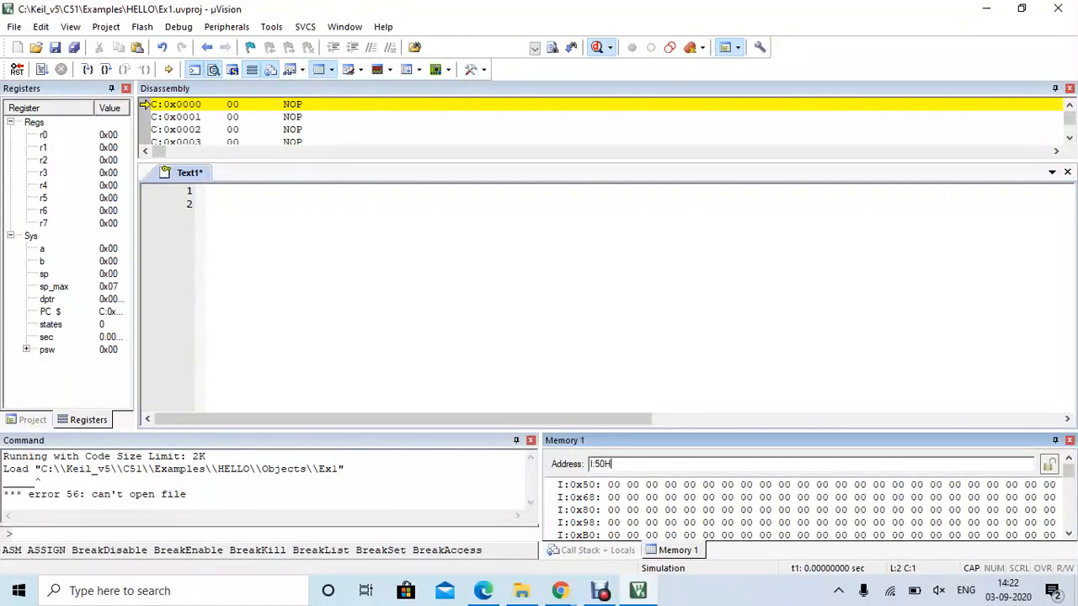
pyautogui.press('Return')
# Step: Modify the memory at I:0x50 by entering the bytes 01H,02H
pyautogui.rightClick(614, 486)
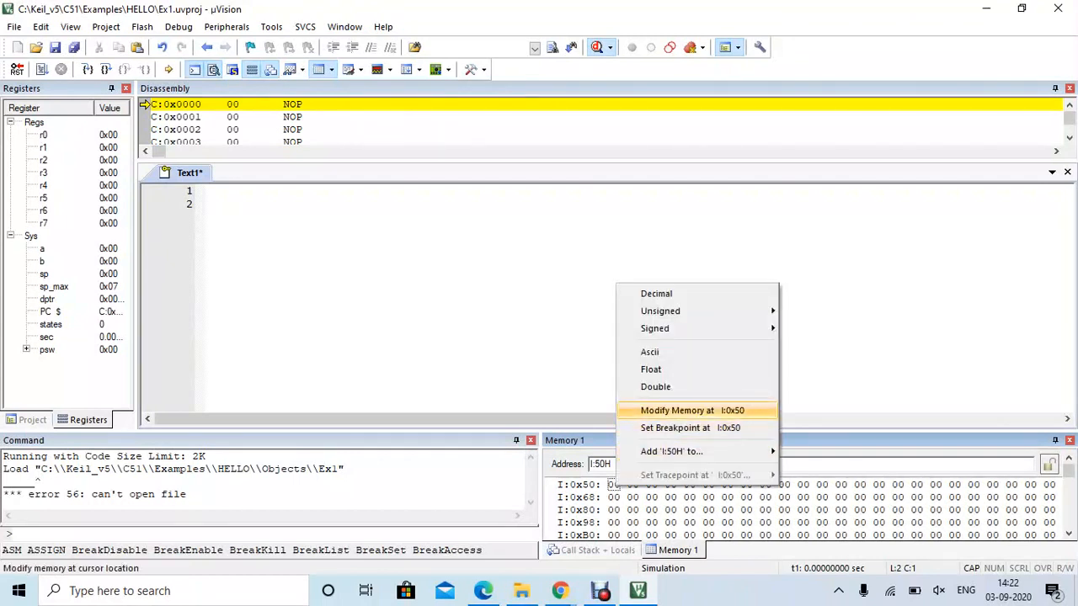
pyautogui.click(678, 410)
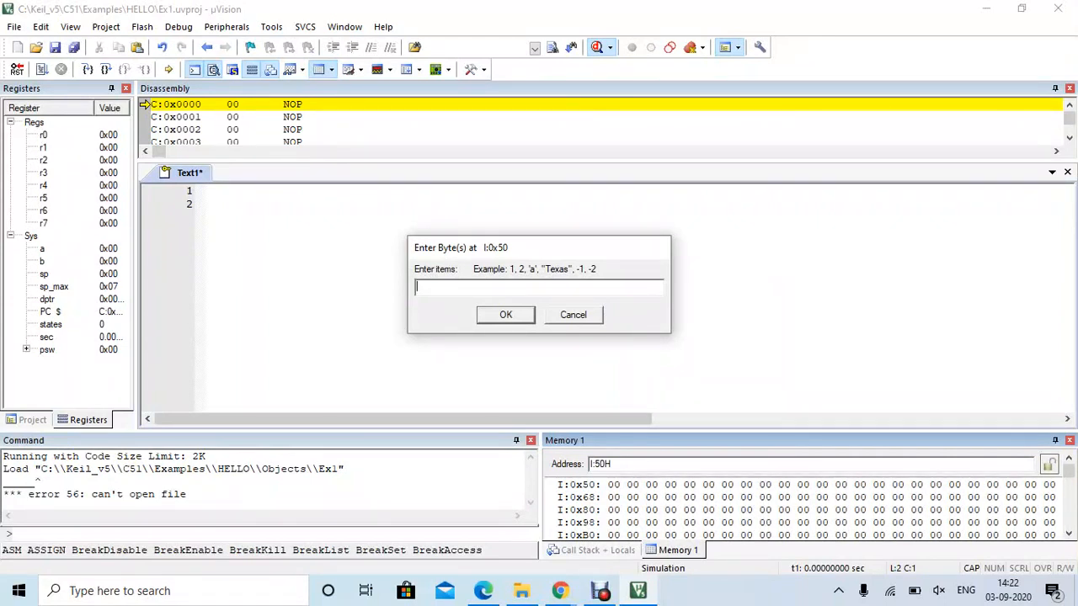
pyautogui.write('01H,02H')
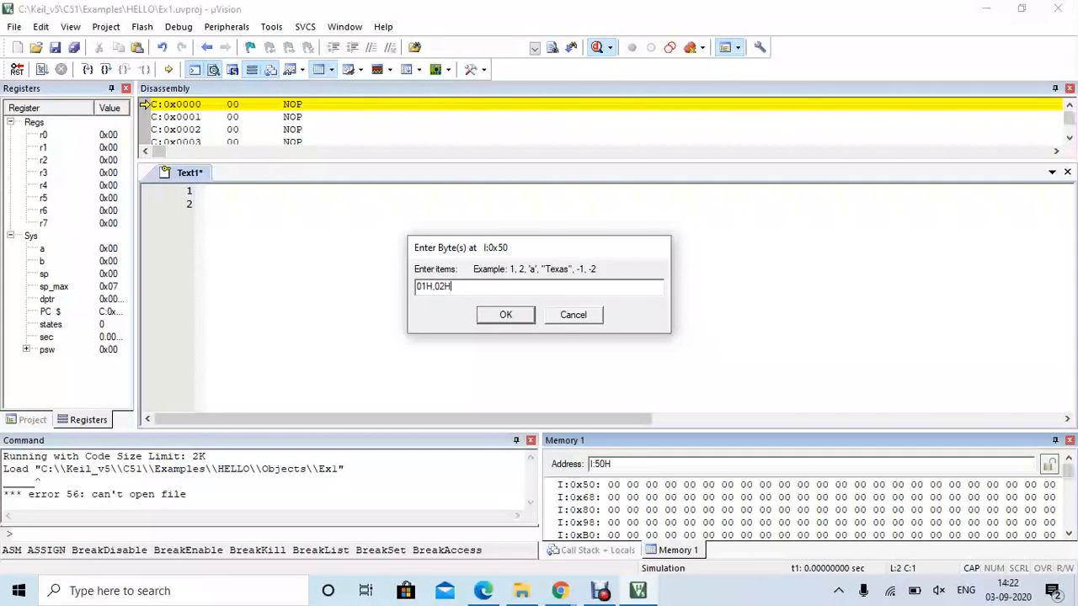
pyautogui.write(',')
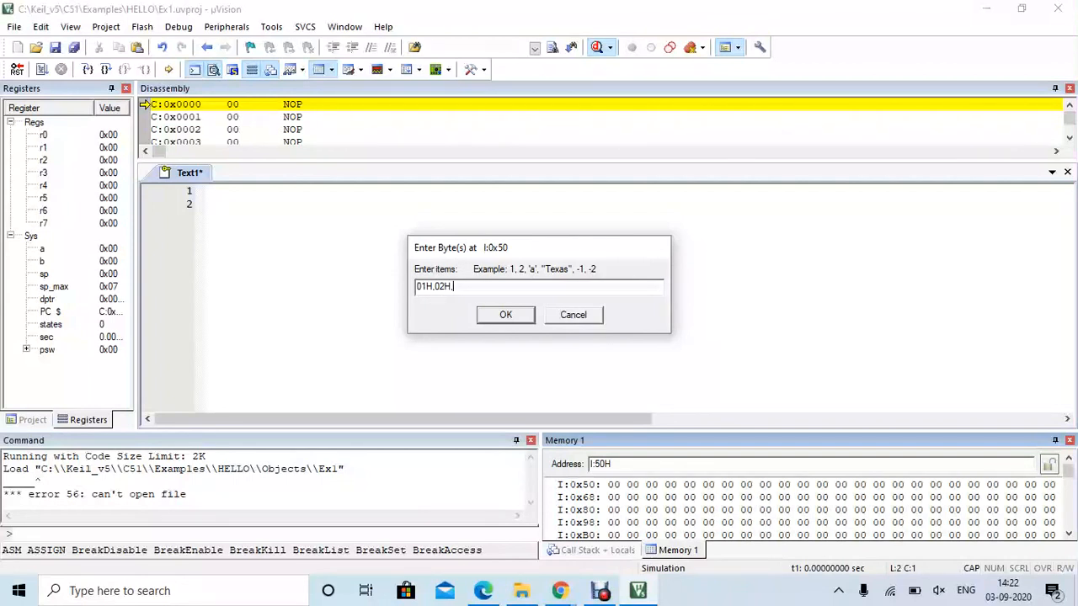
pyautogui.press('BackSpace')
pyautogui.press('Return')
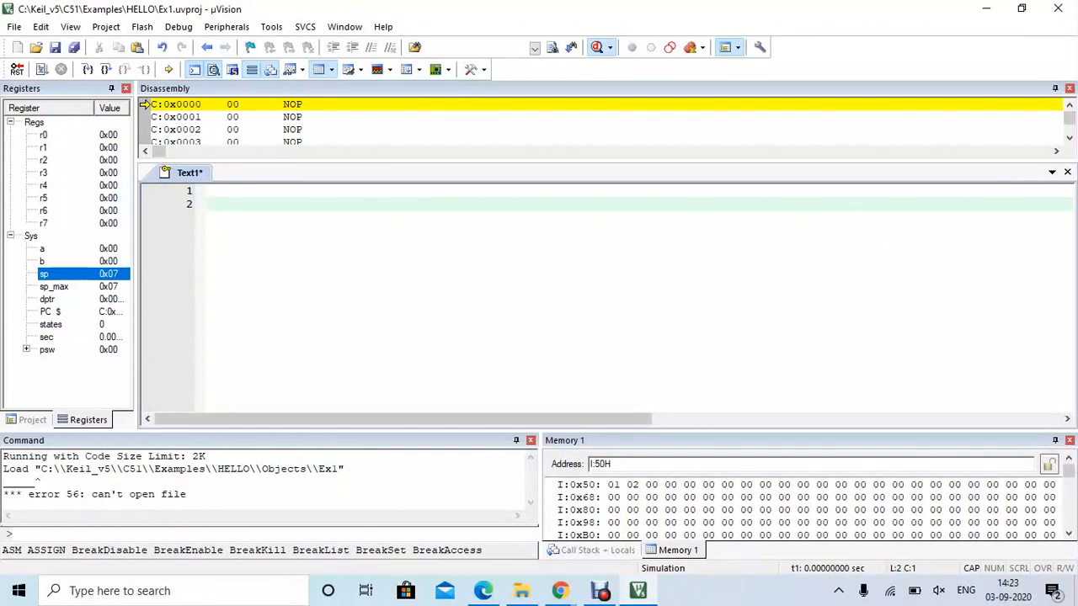
pyautogui.click(178, 26)
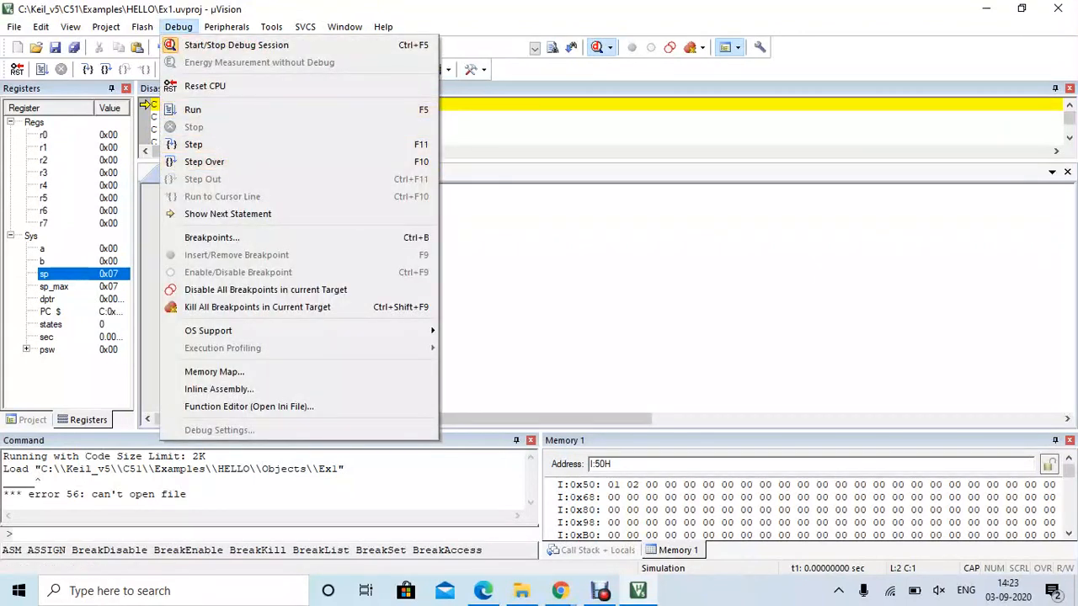
pyautogui.press('Escape')
pyautogui.click(612, 464)
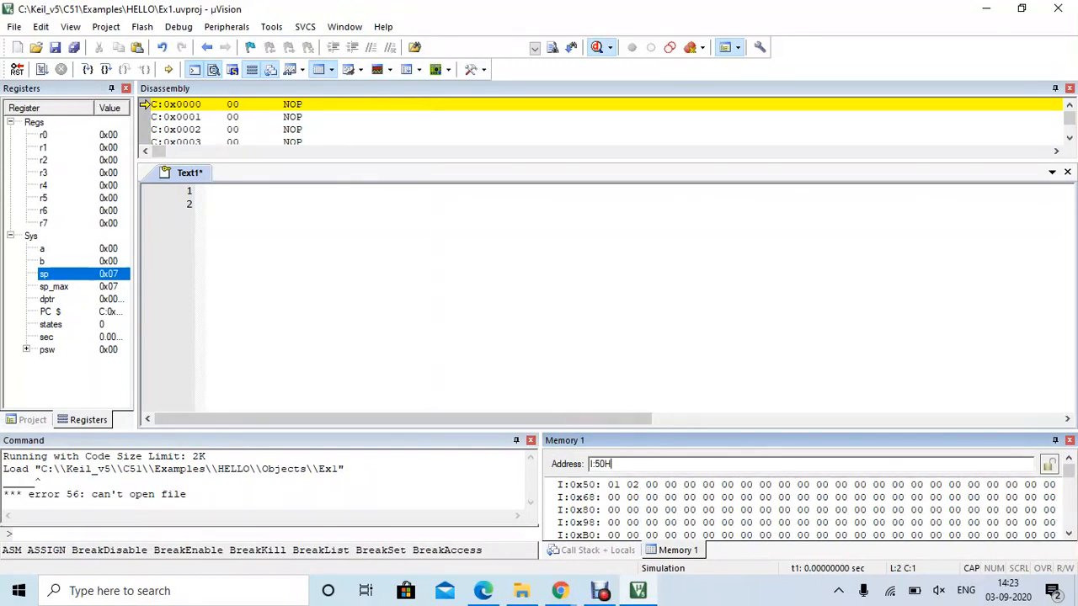
pyautogui.click(178, 26)
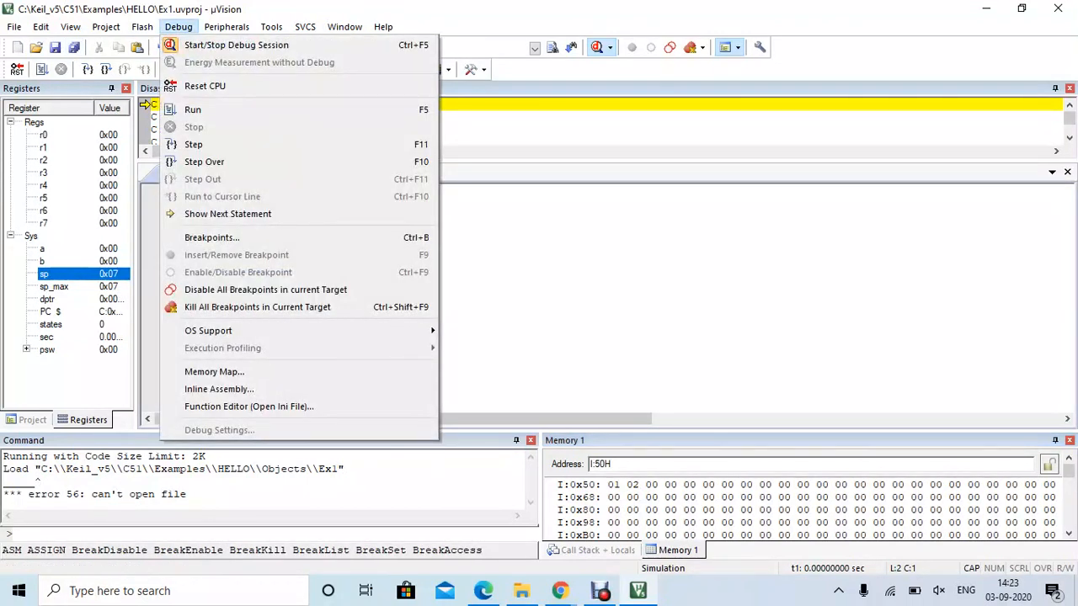
pyautogui.click(177, 27)
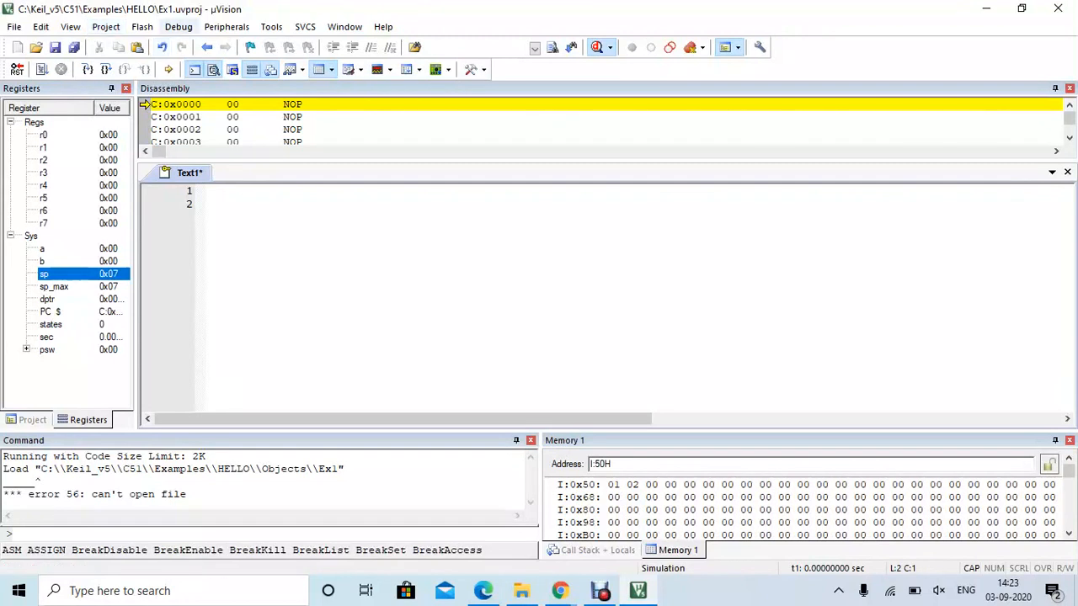
# Step: End the debug session and close the Text1 source file without saving its changes
pyautogui.click(179, 26)
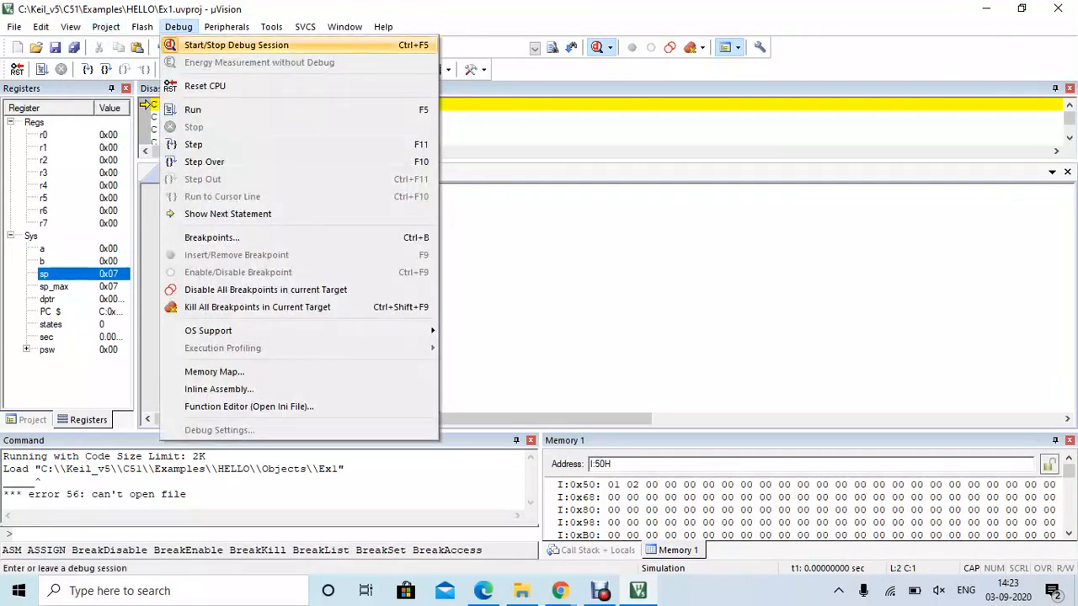
pyautogui.click(204, 45)
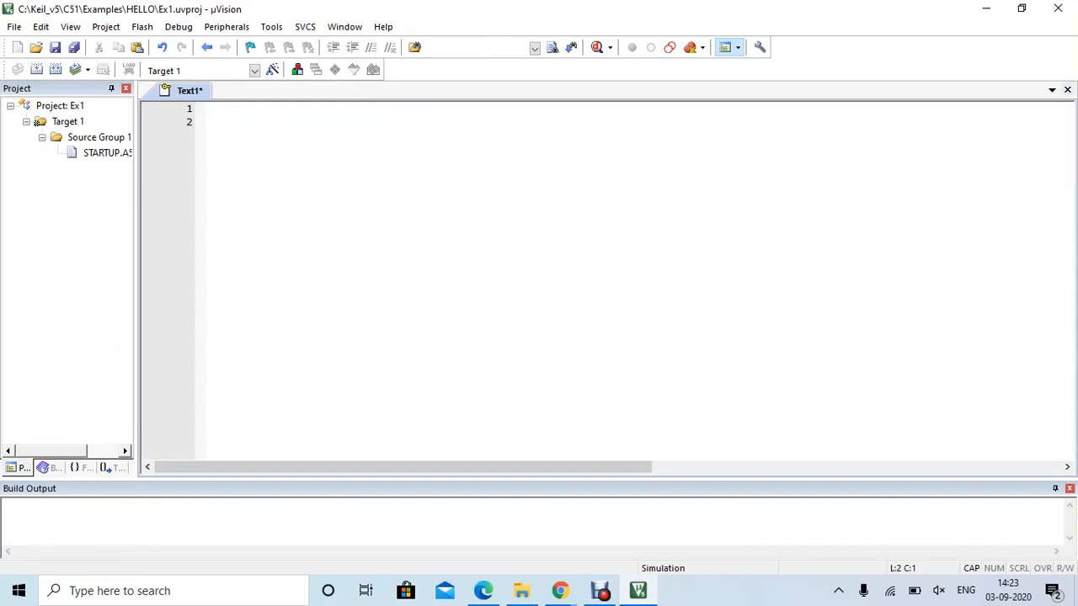
pyautogui.click(1067, 89)
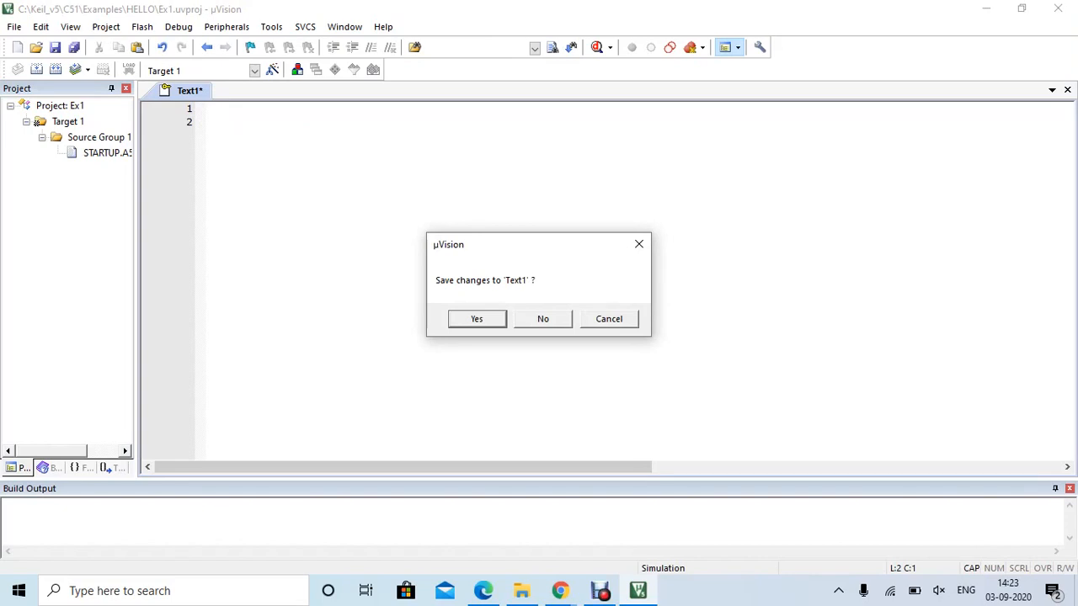
pyautogui.press('n')
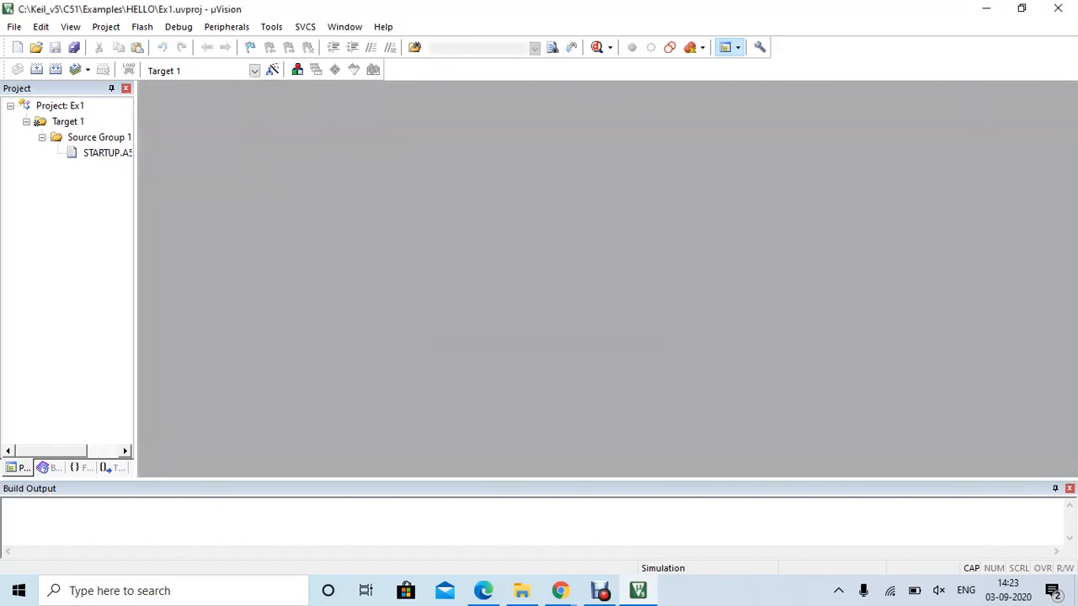